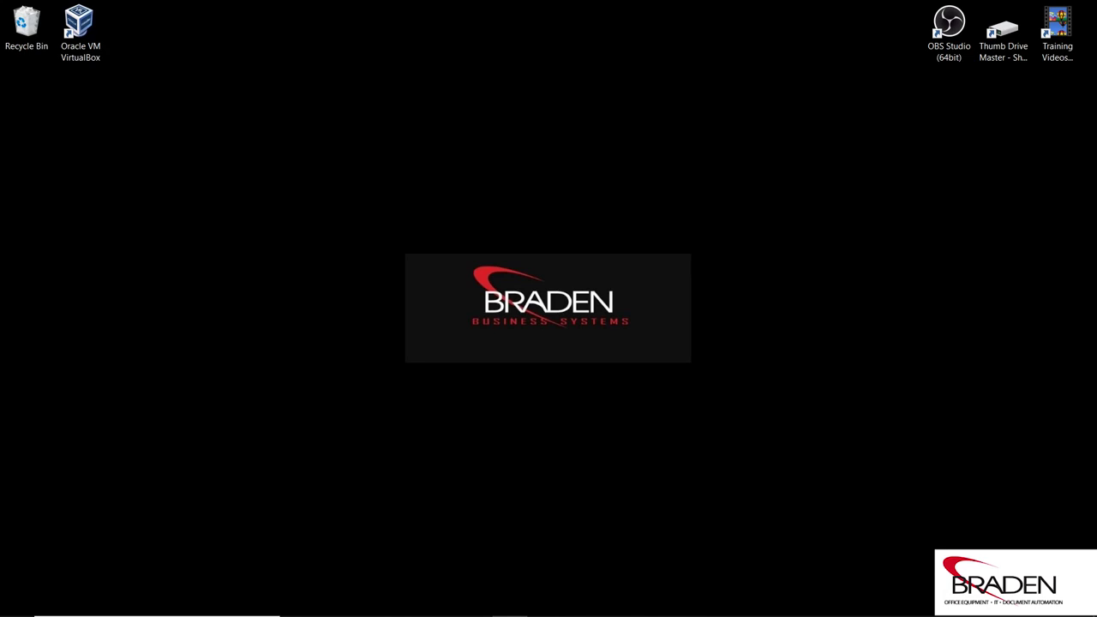
- Bring the VM's Edge window forward and check the C454 Configuration Summary before returning to the bizhub C308 Device Status
mouse_move(684, 580)
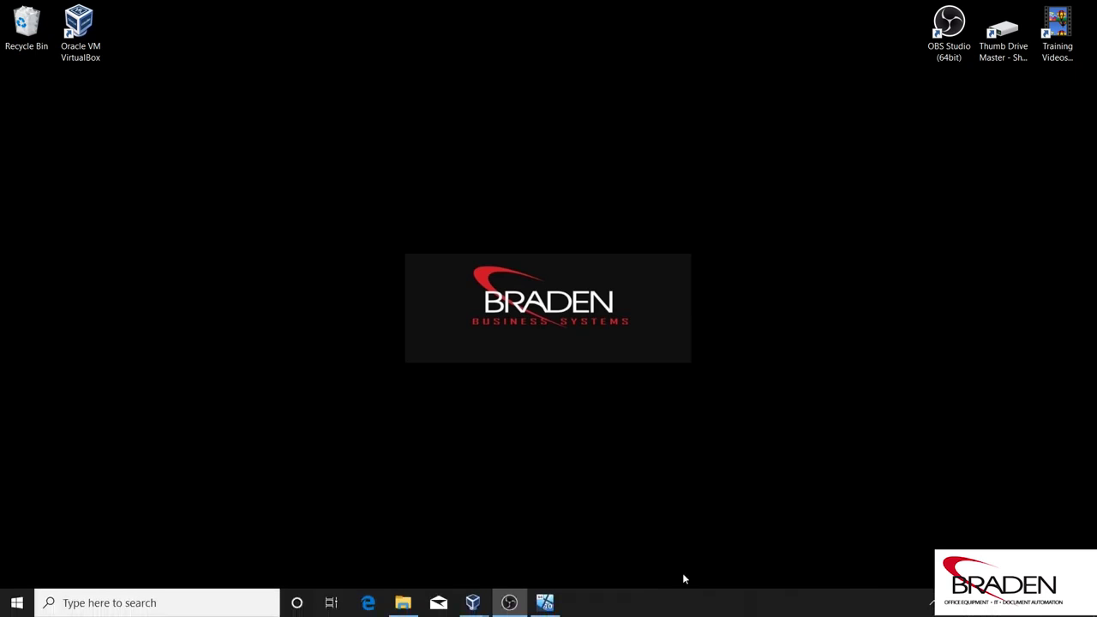
click(545, 604)
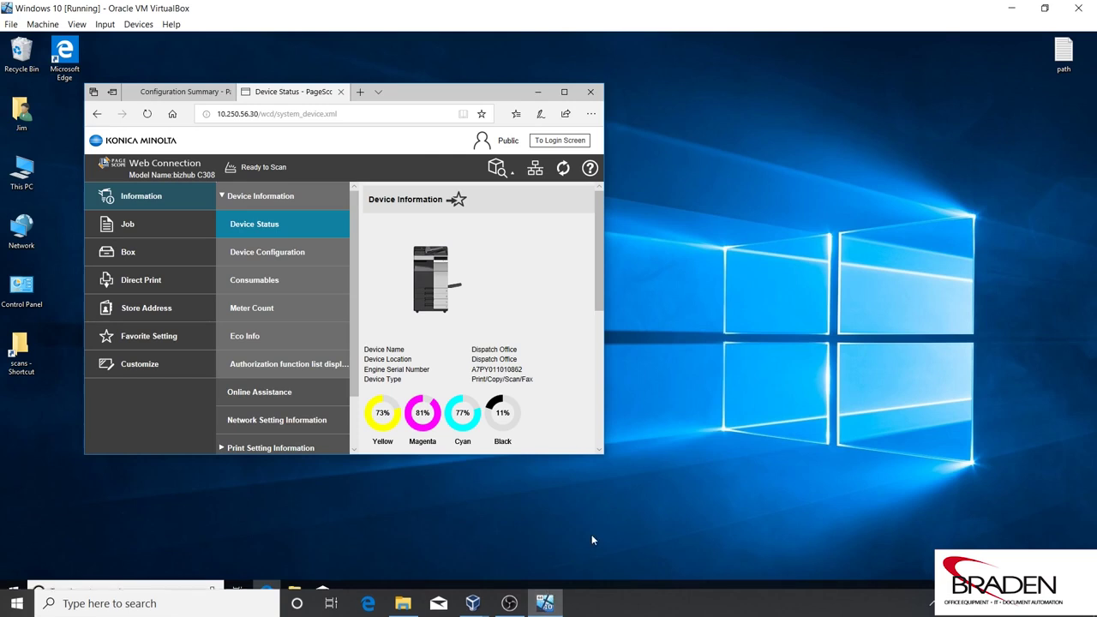
drag(469, 97, 654, 96)
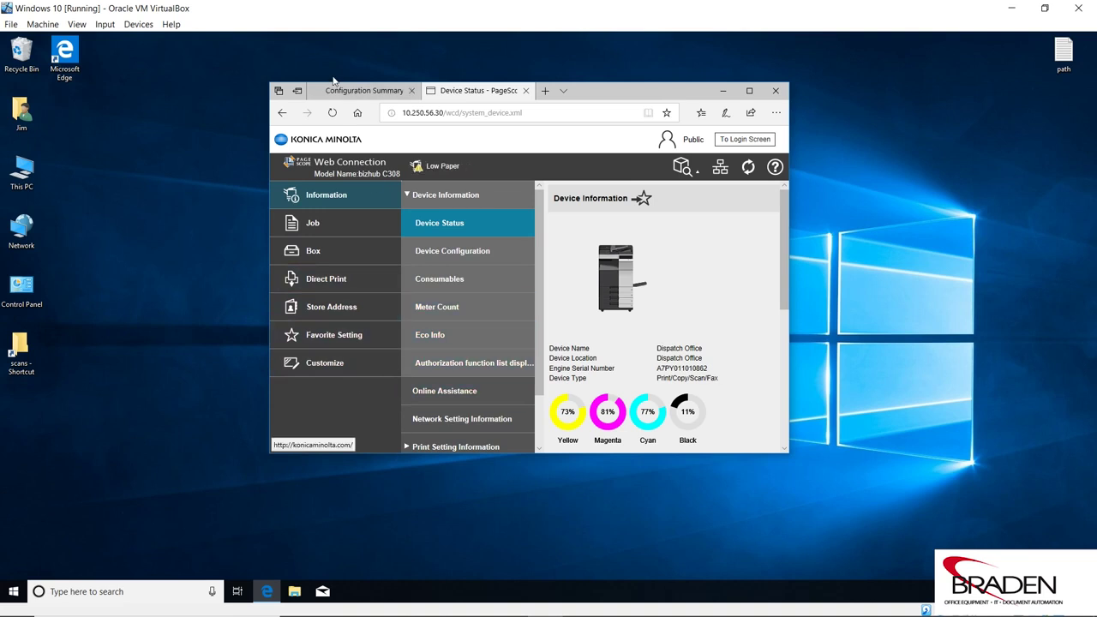
click(358, 90)
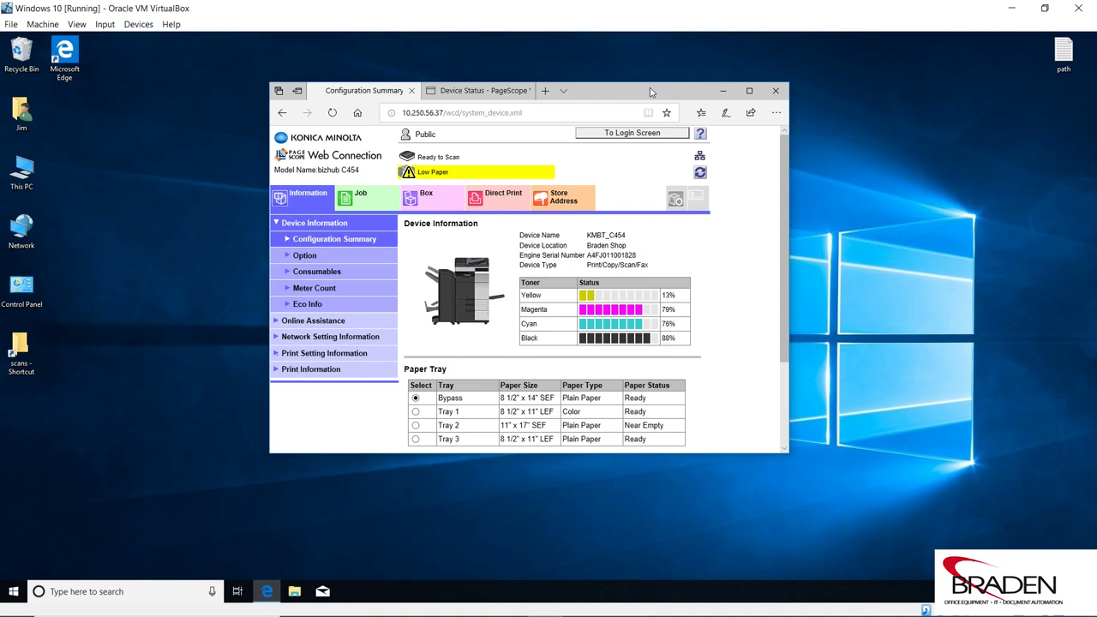
click(480, 90)
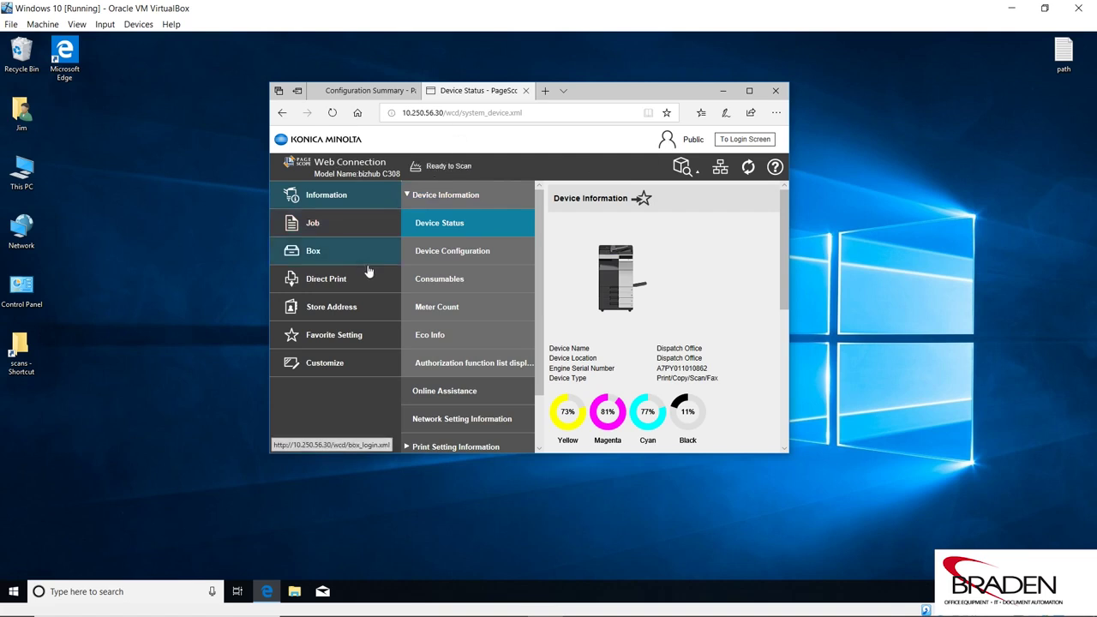
- Open the bizhub C308 Address Book List and refresh it to show the four existing entries
click(333, 312)
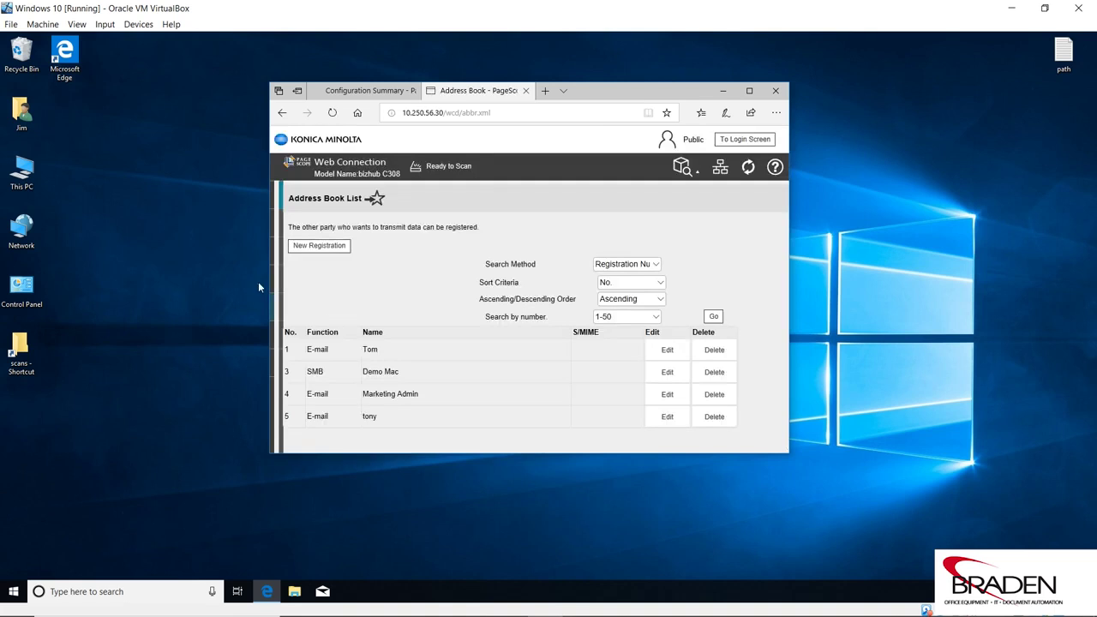
click(749, 91)
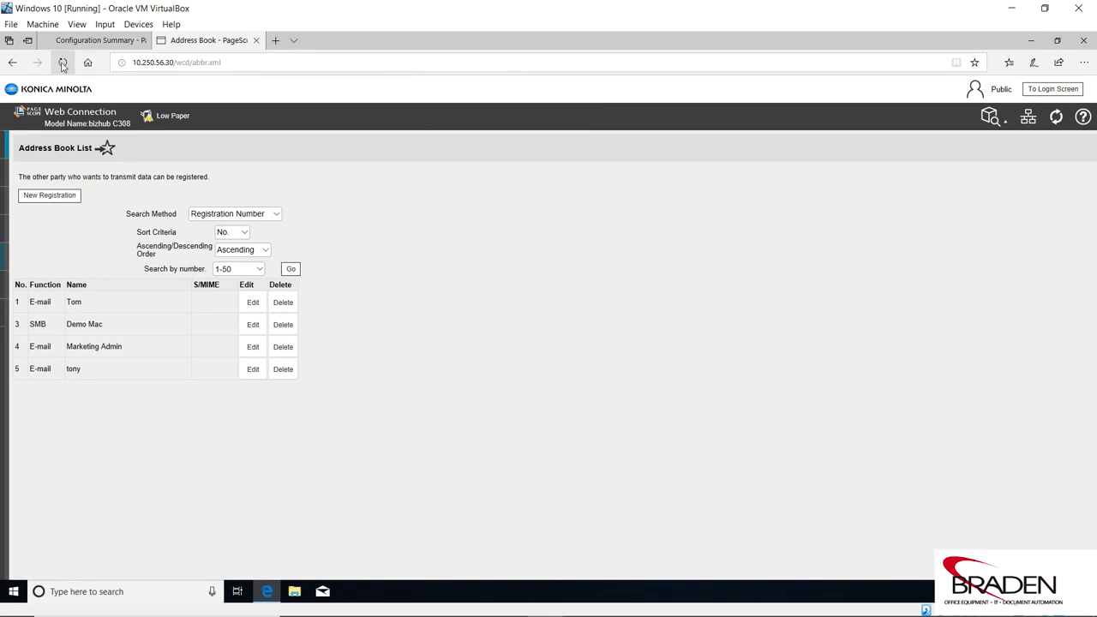
click(63, 64)
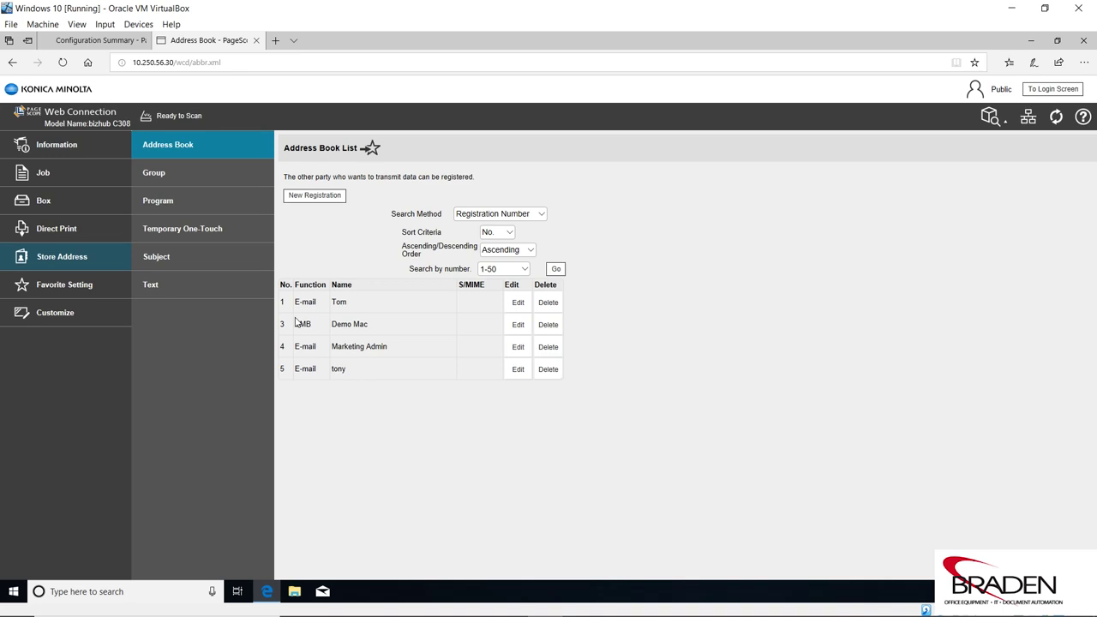
click(1057, 41)
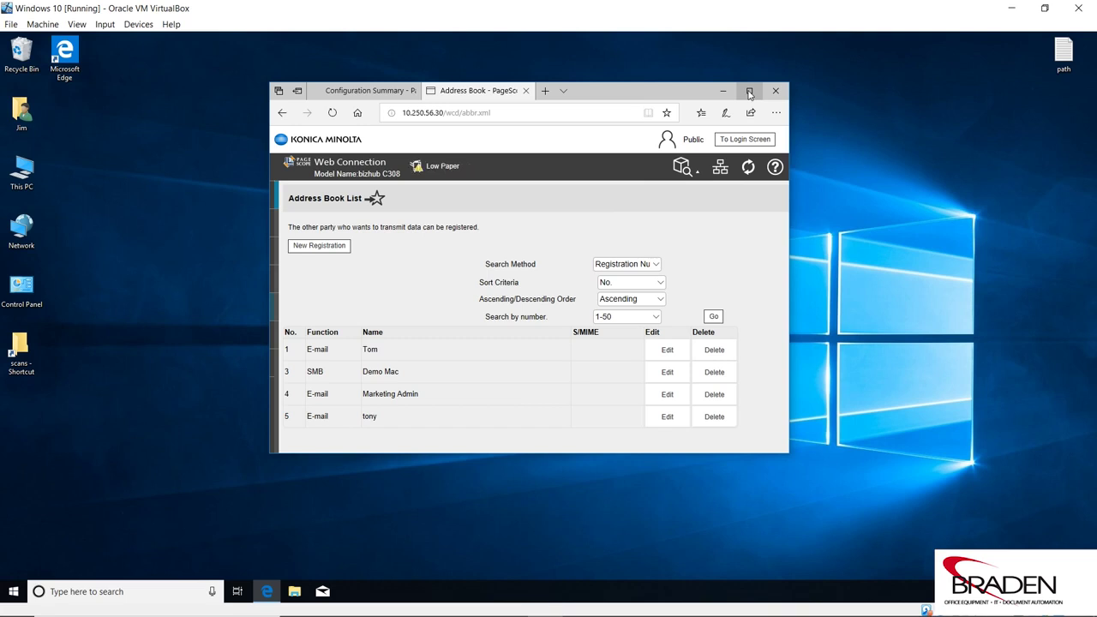
click(749, 92)
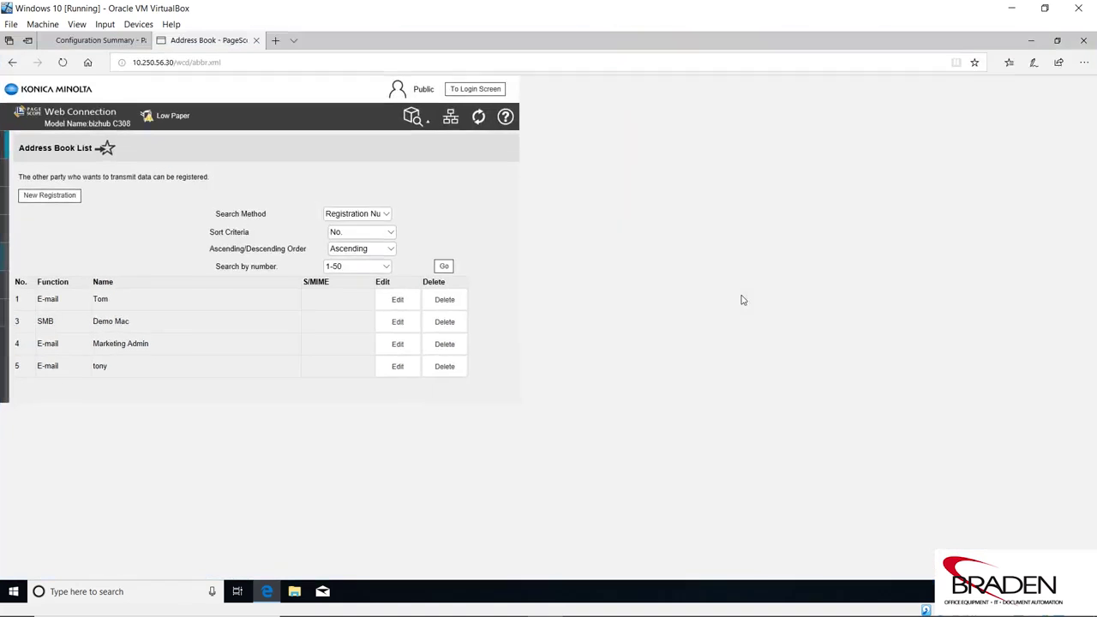
click(64, 65)
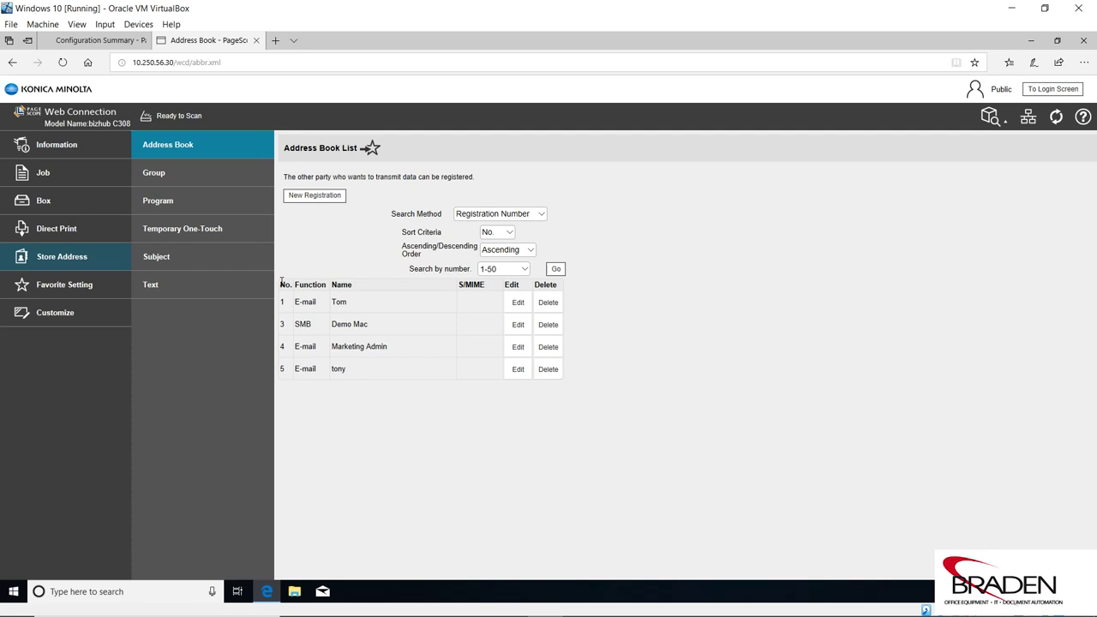
click(1056, 41)
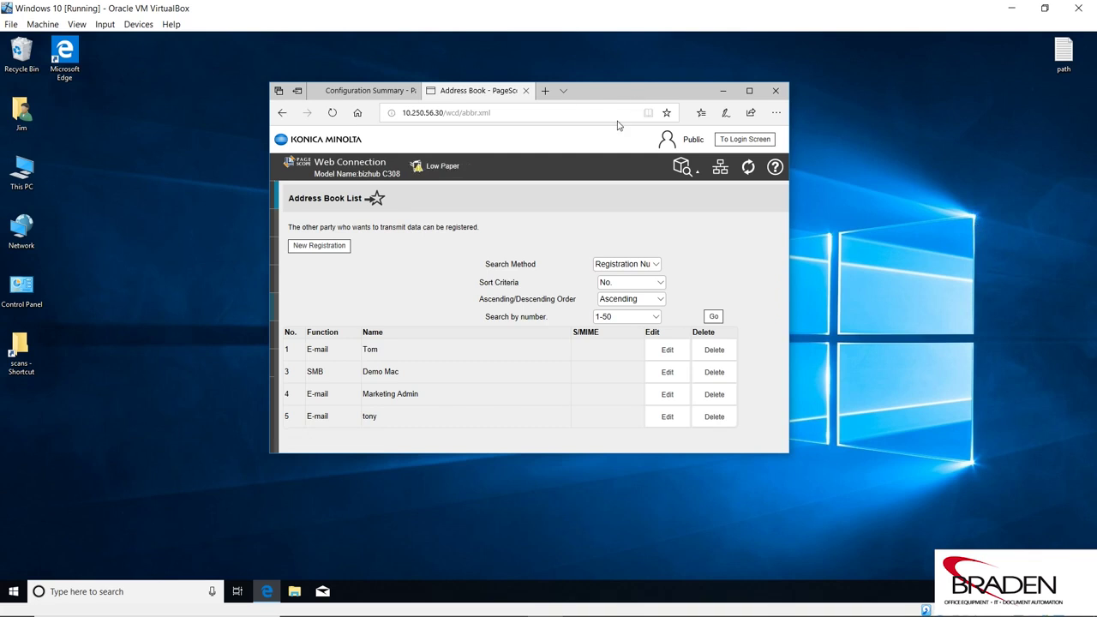
drag(636, 100, 587, 166)
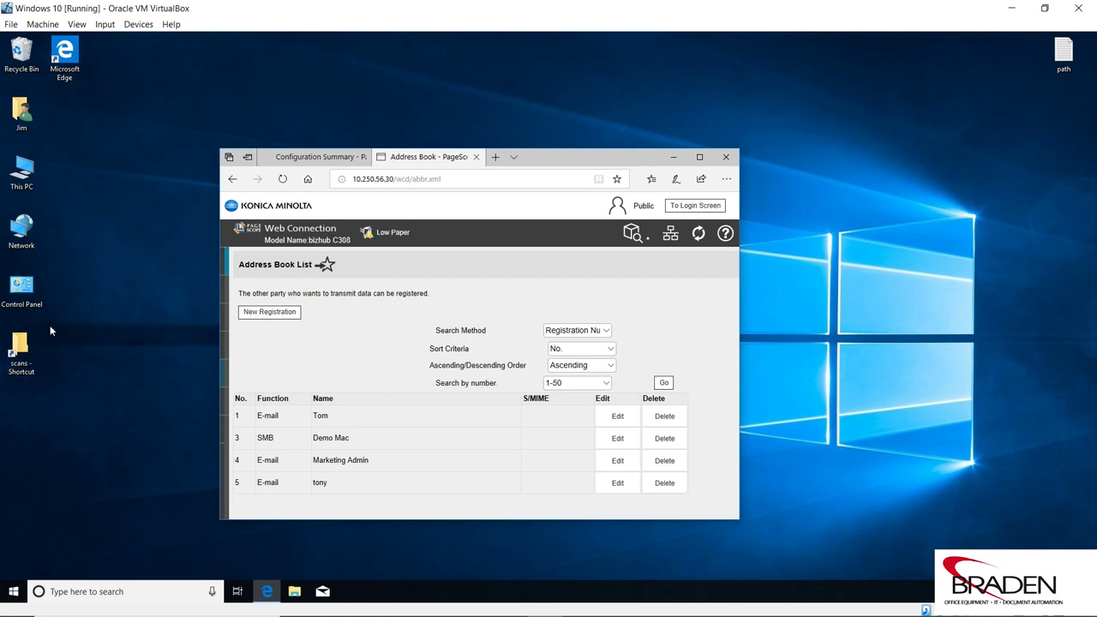
- Open the path notes and add a copier login and an anonymous login below the IP address
double_click(1063, 53)
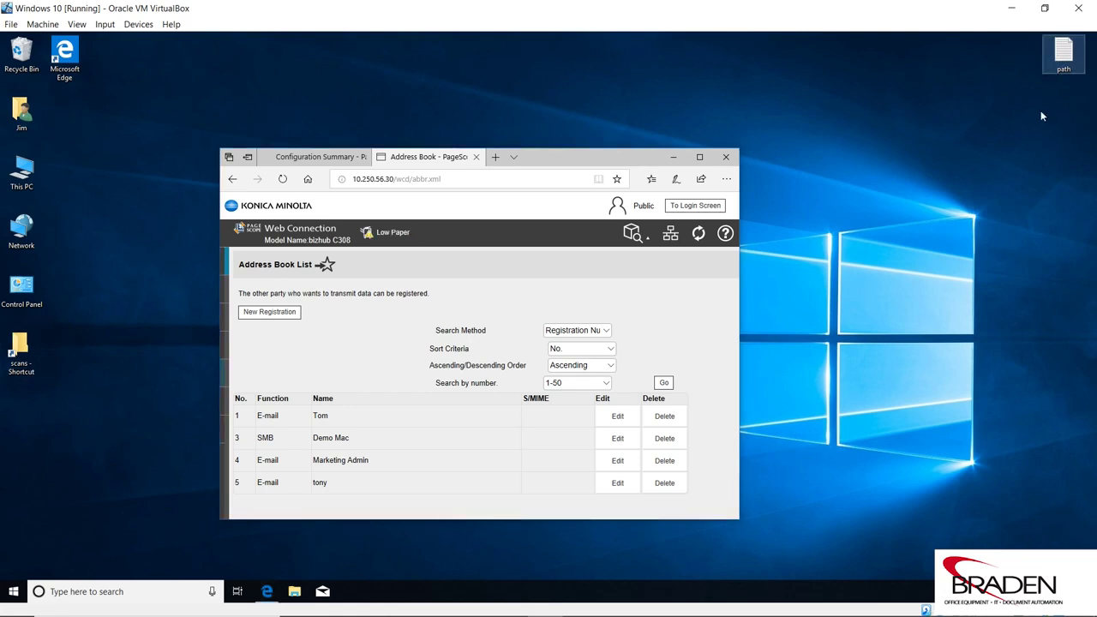
drag(809, 150, 968, 81)
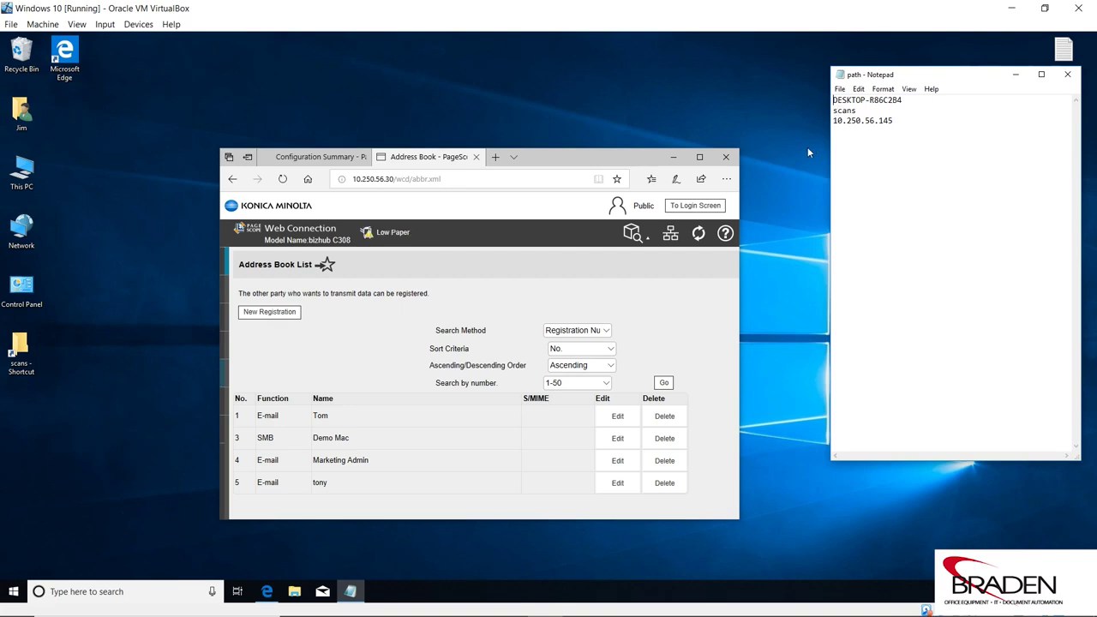
click(907, 125)
key(Return)
key(Return)
text(copier)
key(Return)
text(copier)
key(Return)
key(Return)
text(anonymous anonymous)
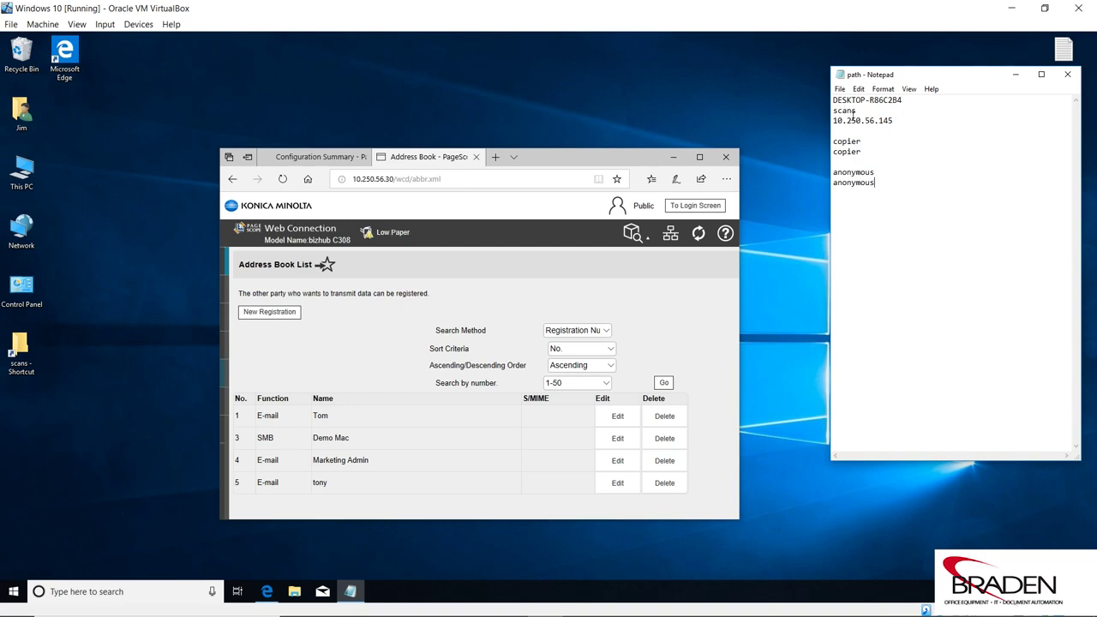
drag(957, 75, 940, 108)
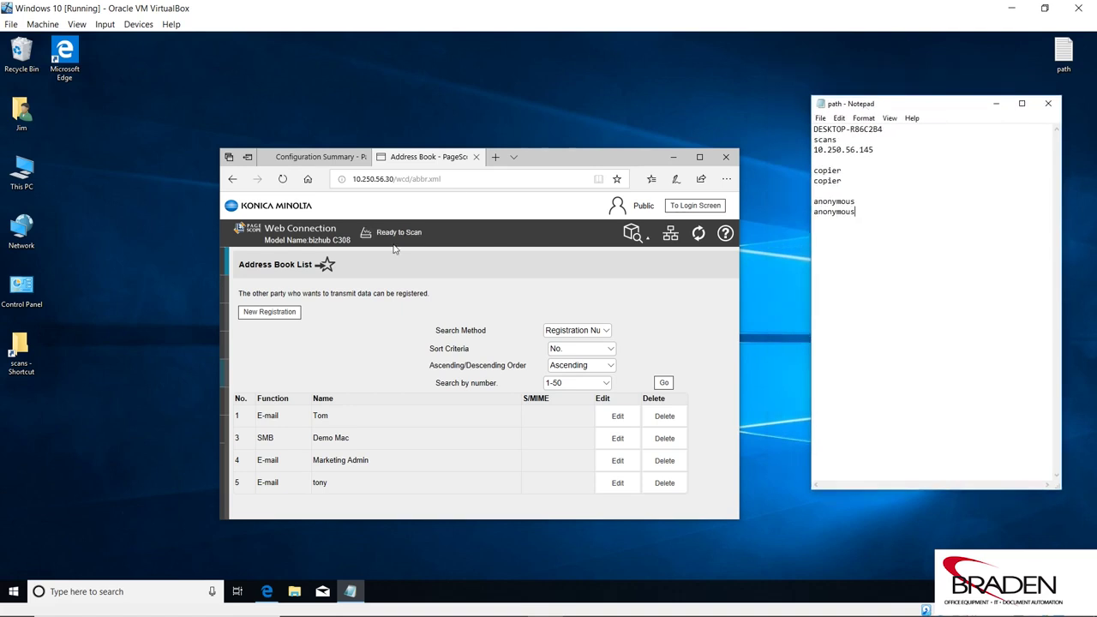
drag(218, 294, 96, 294)
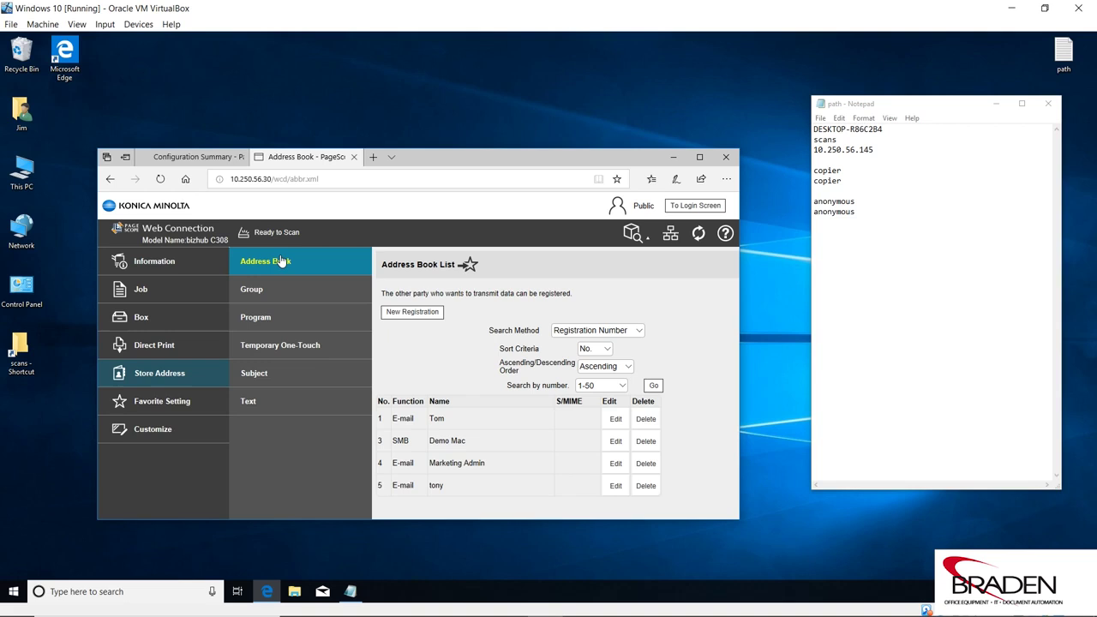
- Start a new SMB entry named 'Jims SMB Scans', filed under index JKL and marked Main
click(412, 312)
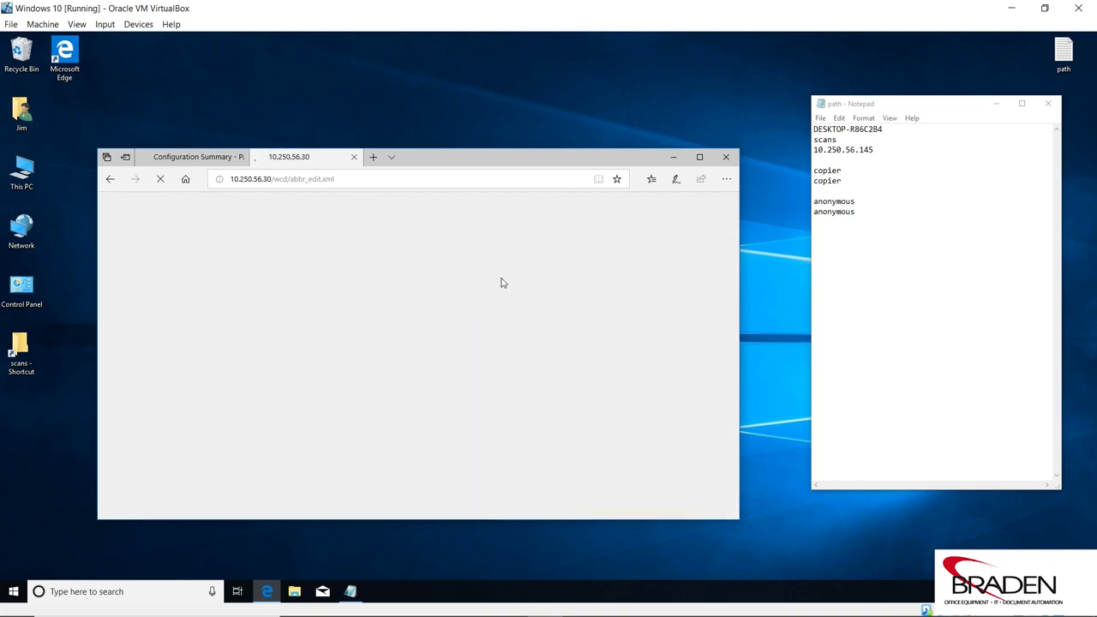
drag(522, 159, 511, 110)
click(549, 246)
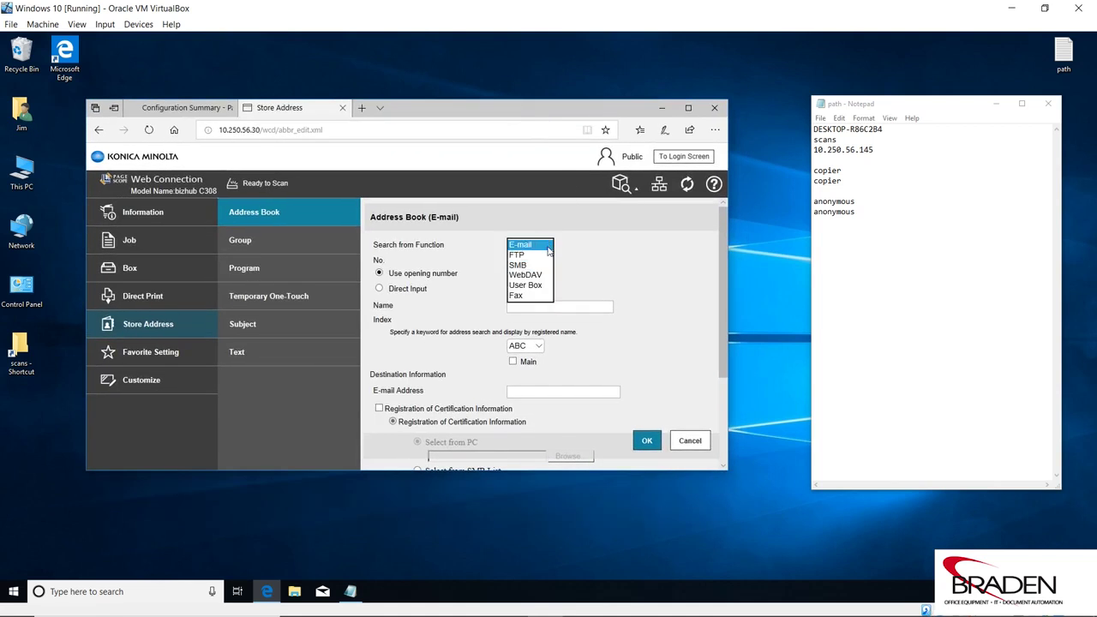
click(519, 265)
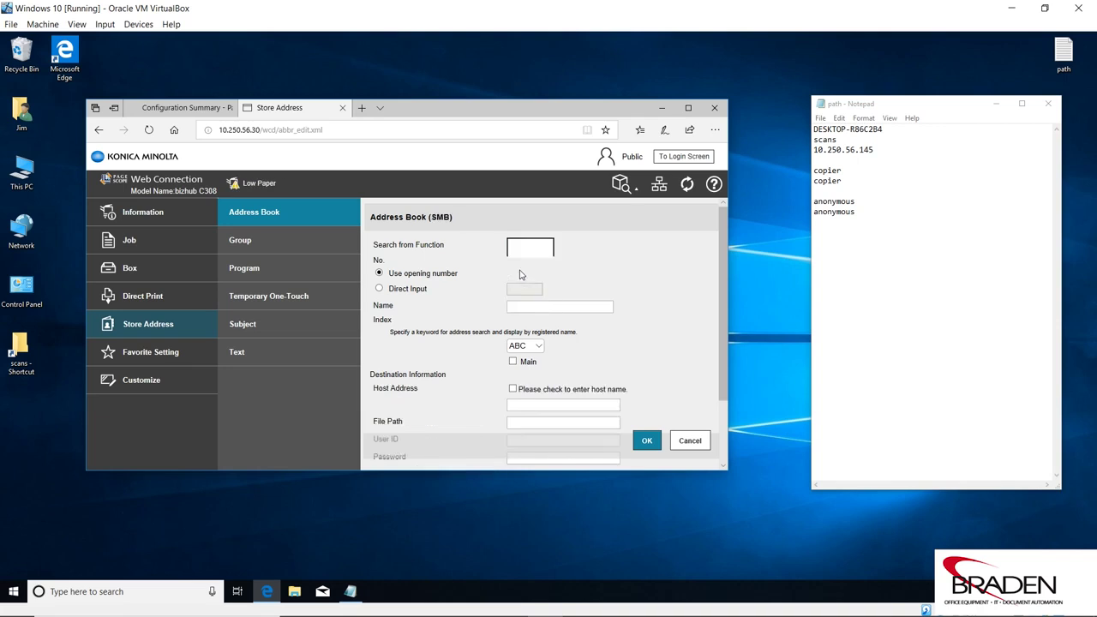
click(529, 305)
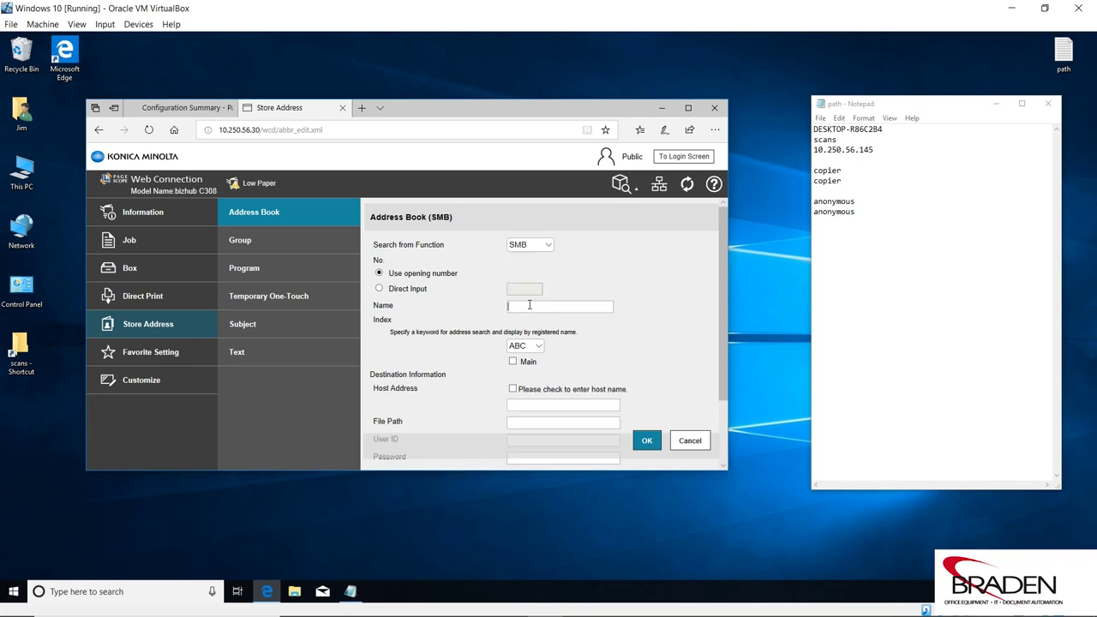
text(Jims SMB Scans)
click(540, 348)
click(540, 348)
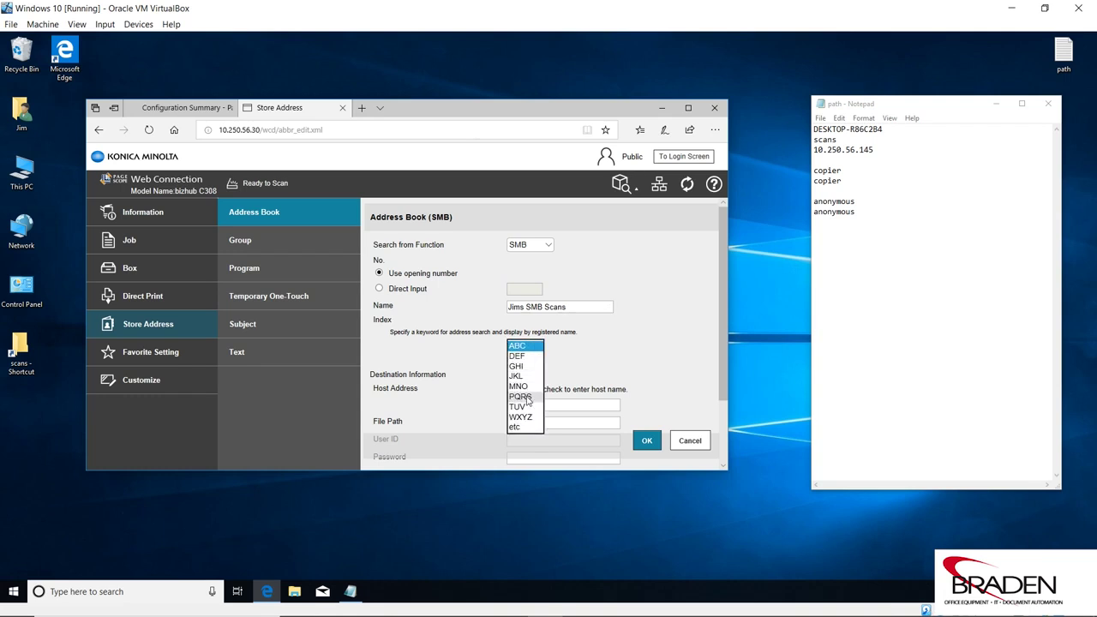
click(518, 376)
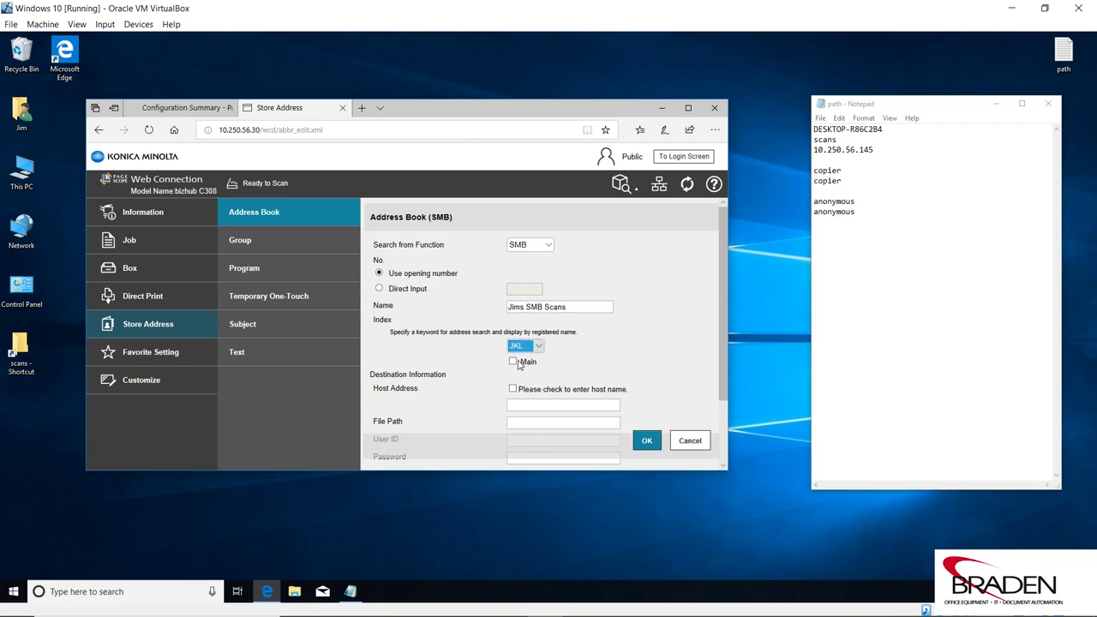
click(515, 363)
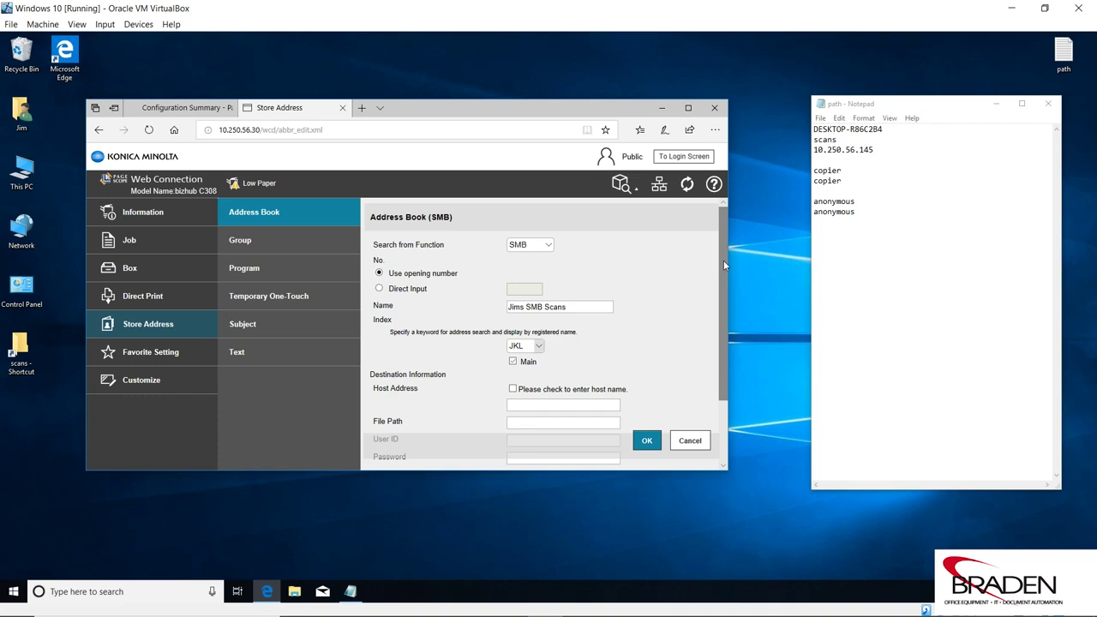
drag(723, 260, 720, 348)
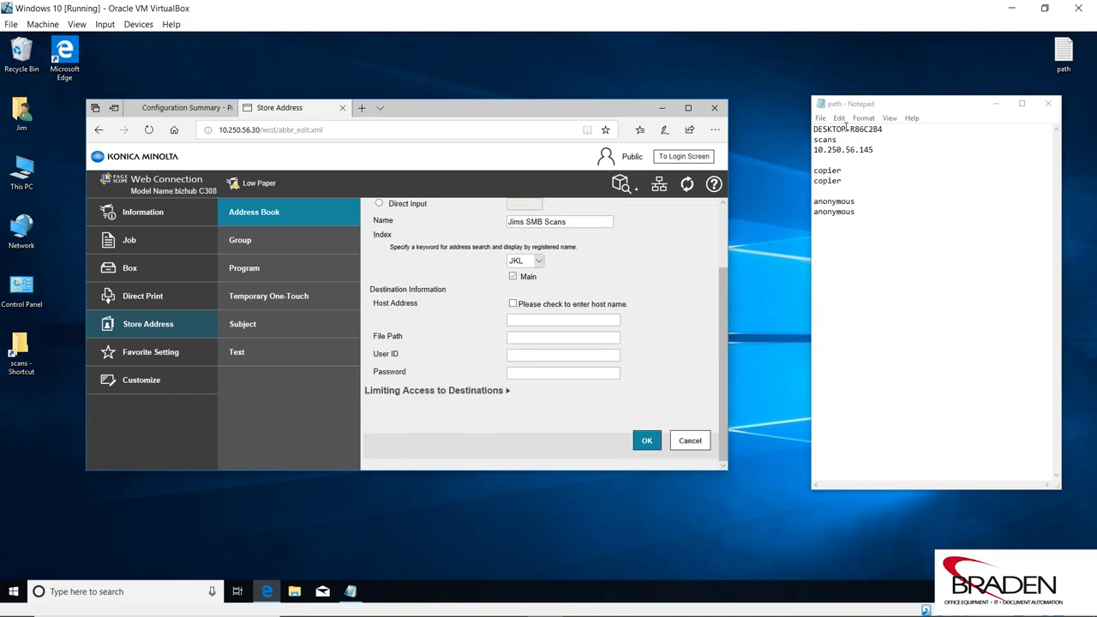
- Copy DESKTOP-R86C2B4 from the notes into Host Address and mark it as a host name
click(883, 126)
drag(883, 127, 814, 128)
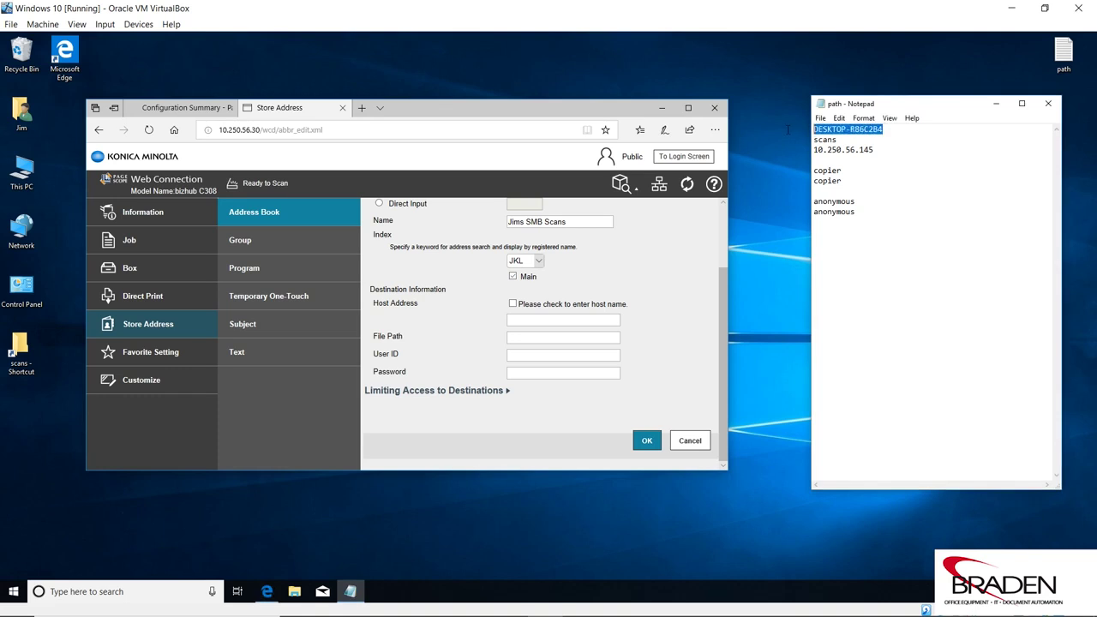
right_click(839, 133)
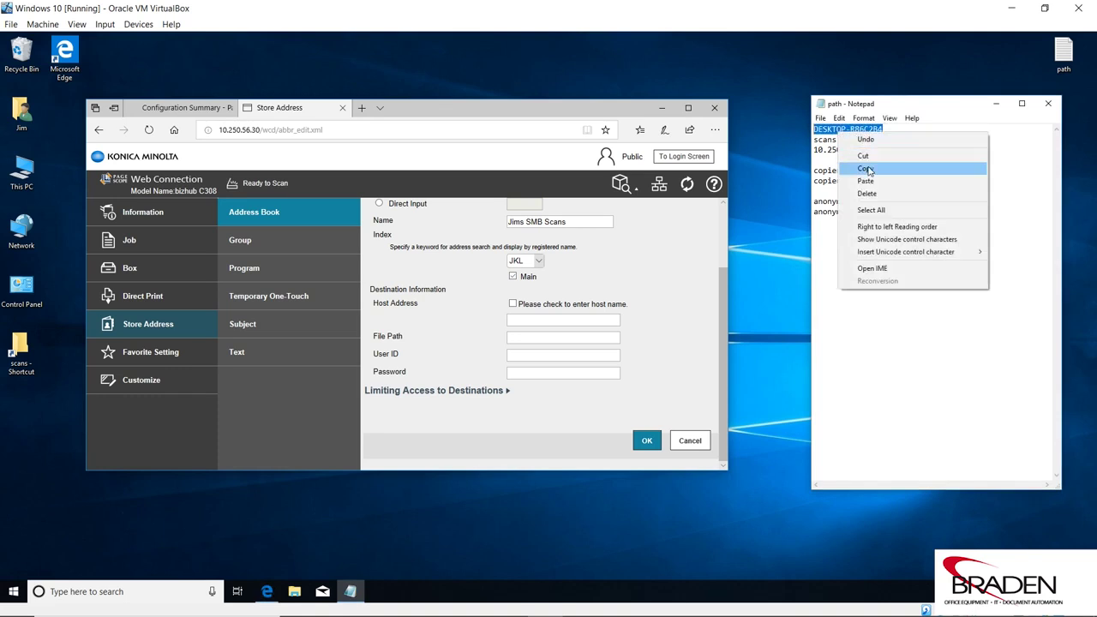
click(869, 168)
click(515, 319)
right_click(515, 321)
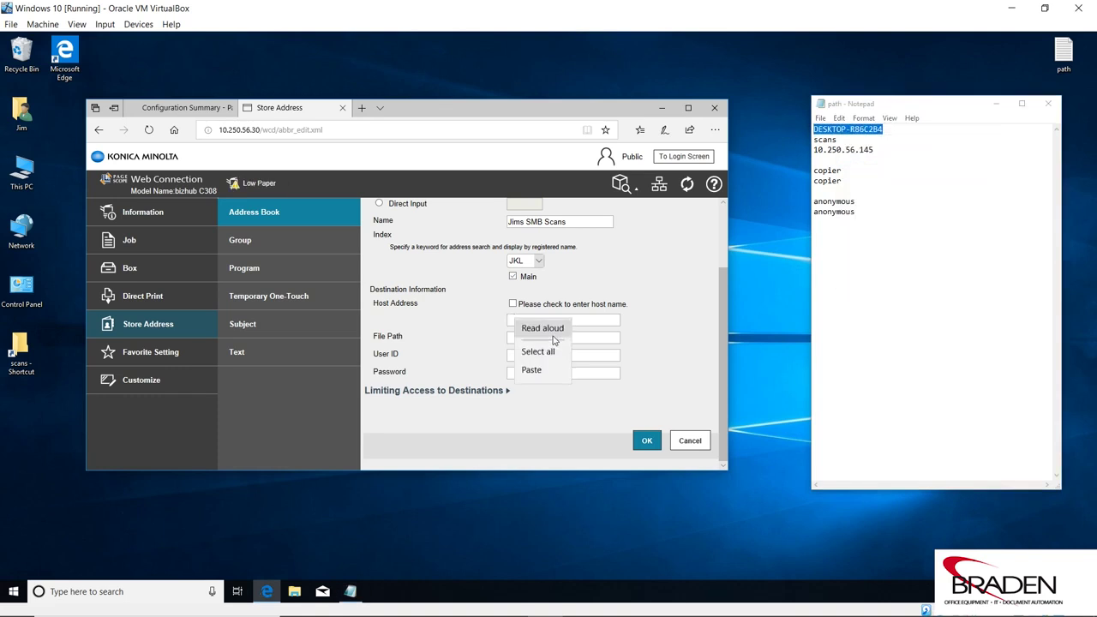
click(531, 374)
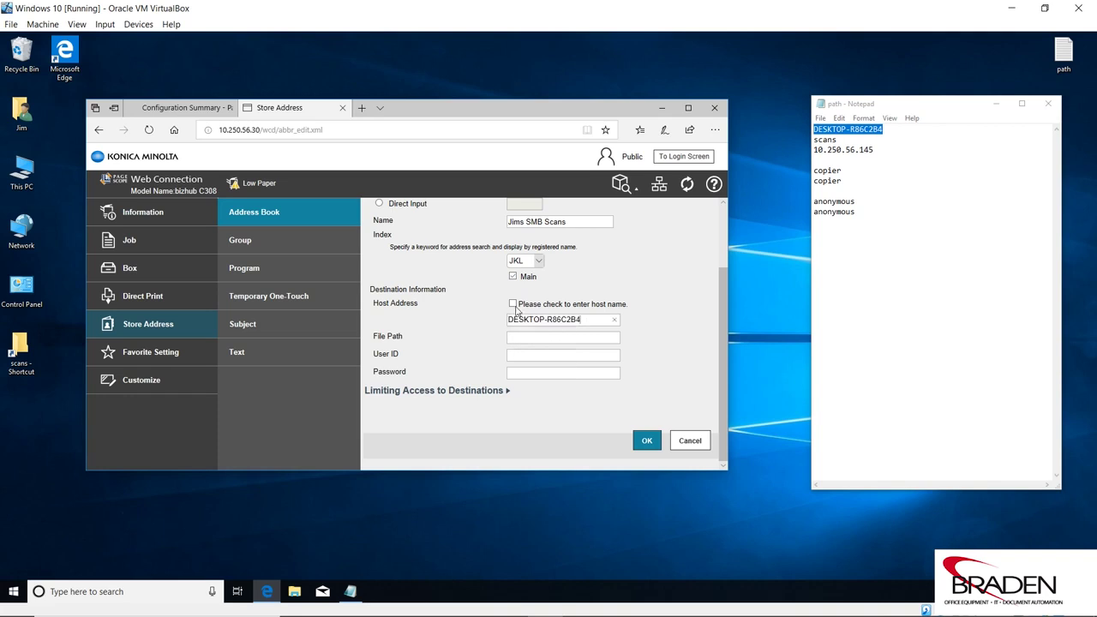
click(515, 305)
- Set file path 'scans', user ID 'copier' and the login password, then submit the entry
text(scans)
text(Jnvoices)
key(BackSpace)
key(BackSpace)
key(BackSpace)
key(BackSpace)
key(BackSpace)
key(BackSpace)
key(BackSpace)
key(BackSpace)
key(BackSpace)
text(copier)
key(Tab)
text(copier)
click(647, 441)
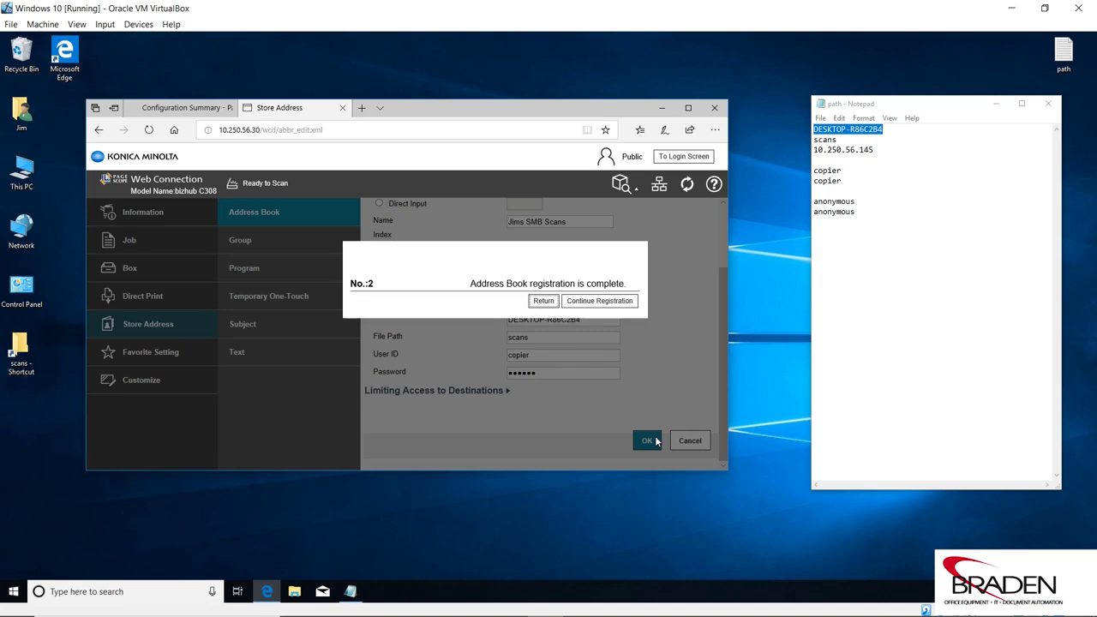
- Return from the registration-complete dialog to the Address Book List
click(552, 305)
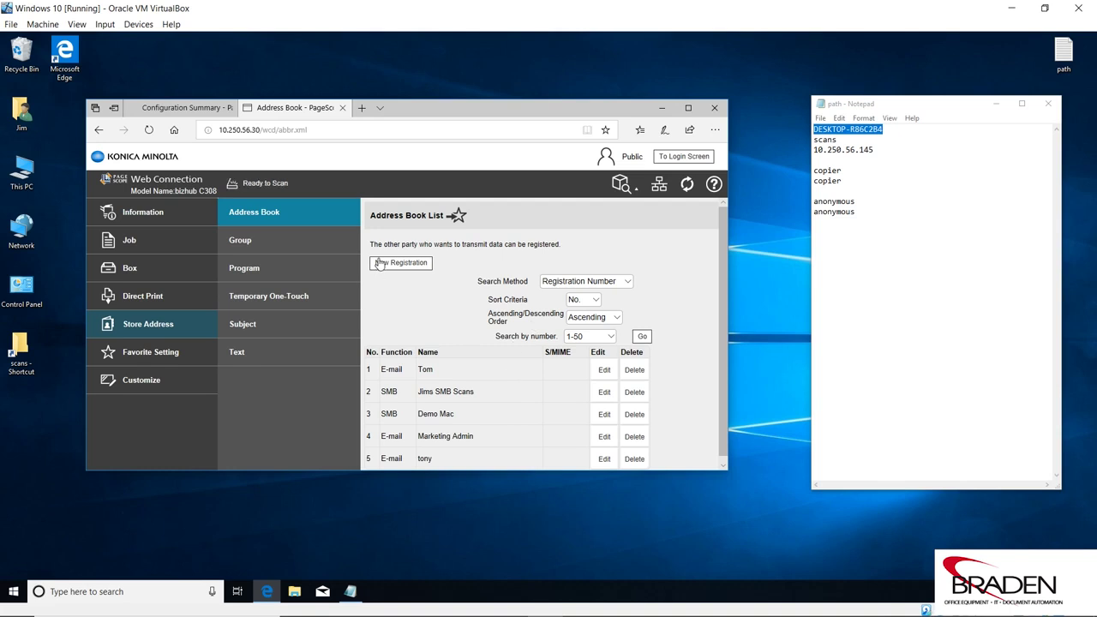
- Create a new FTP entry named 'Jims FTP Scans', filed under index JKL and marked Main
click(394, 265)
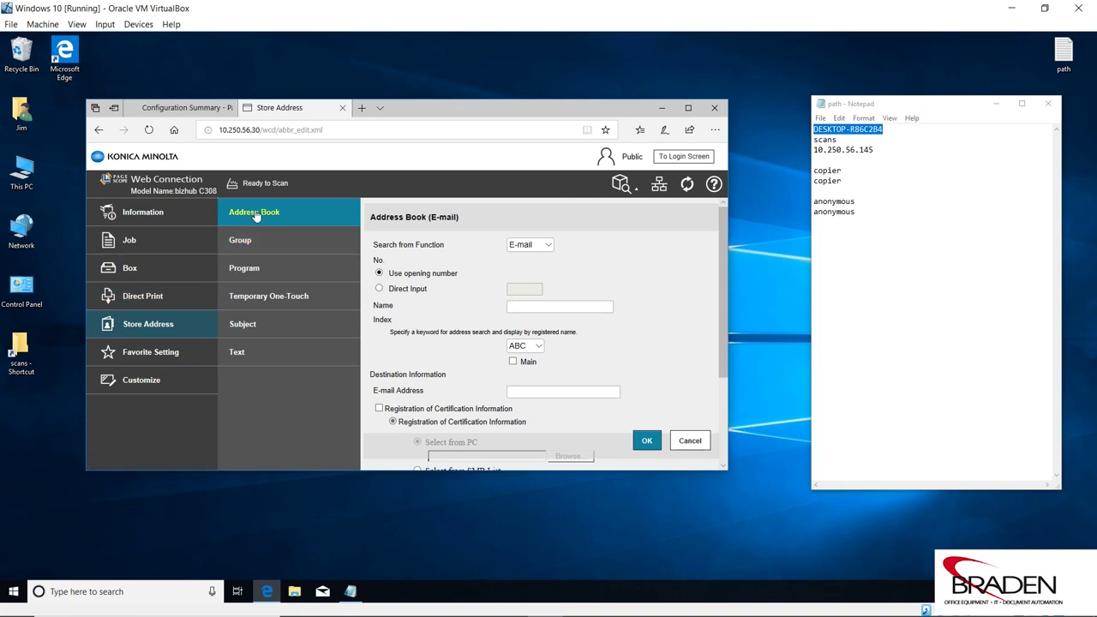
click(549, 245)
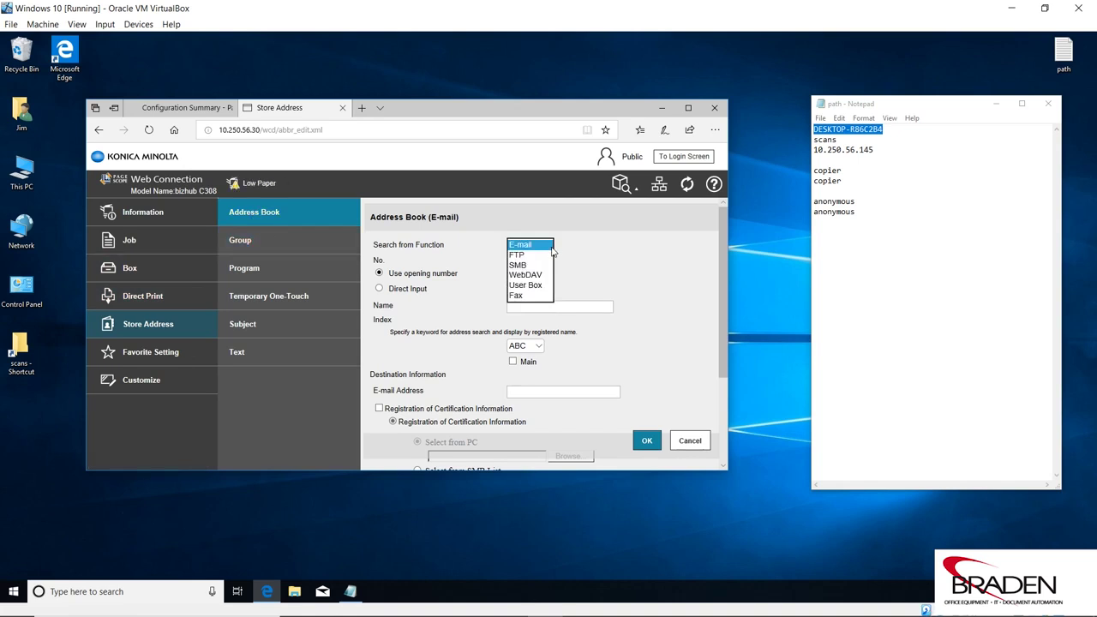
click(533, 256)
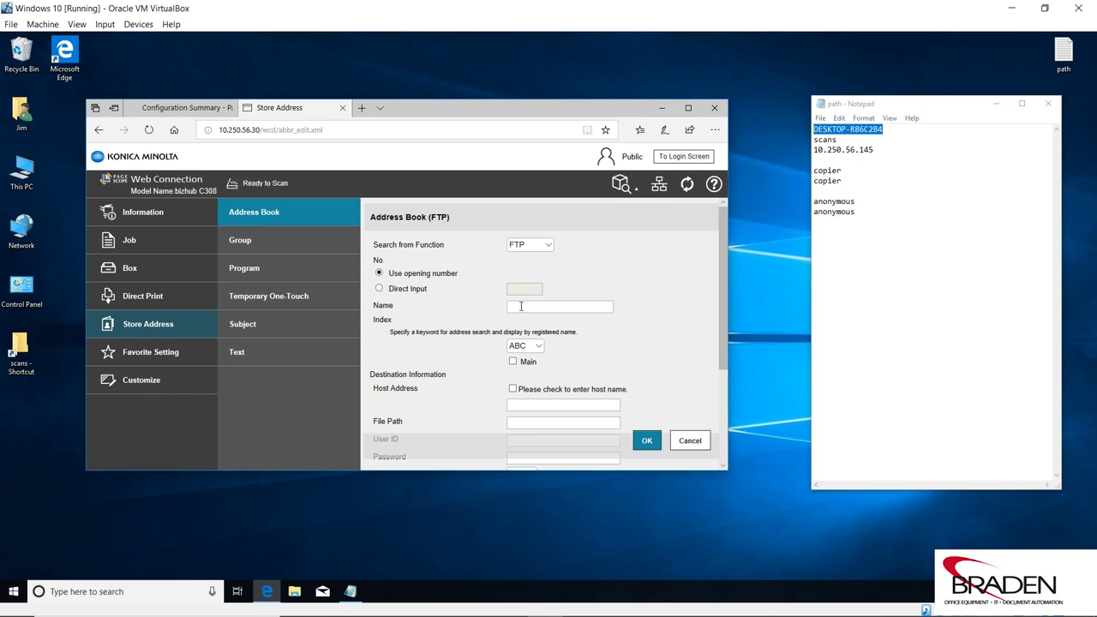
text(Jim FTP Scans)
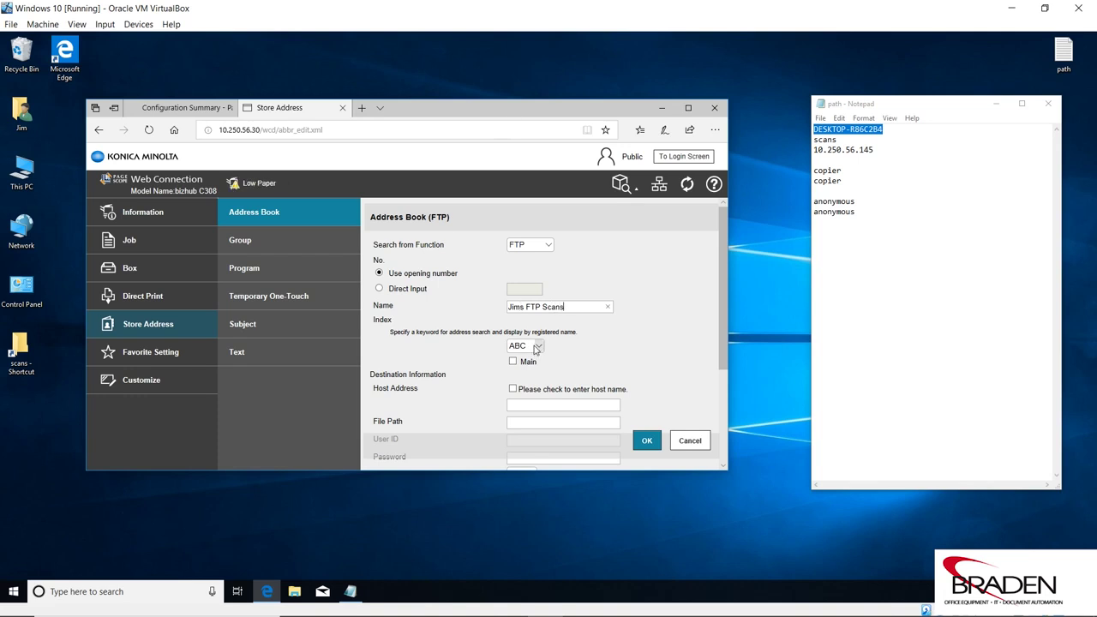
click(534, 346)
click(519, 377)
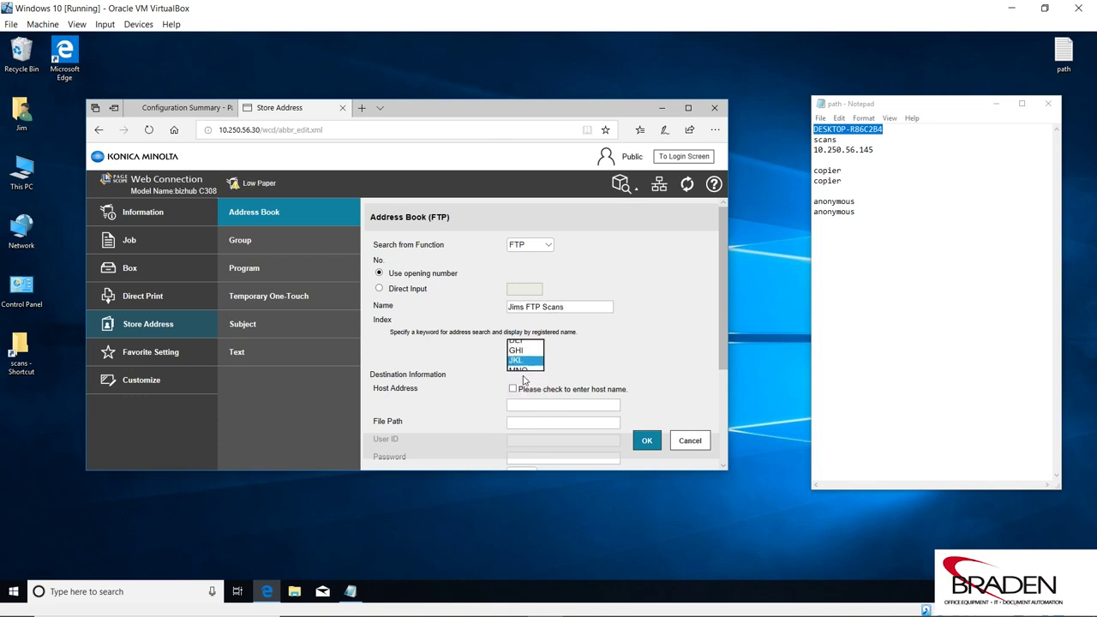
click(517, 367)
click(514, 363)
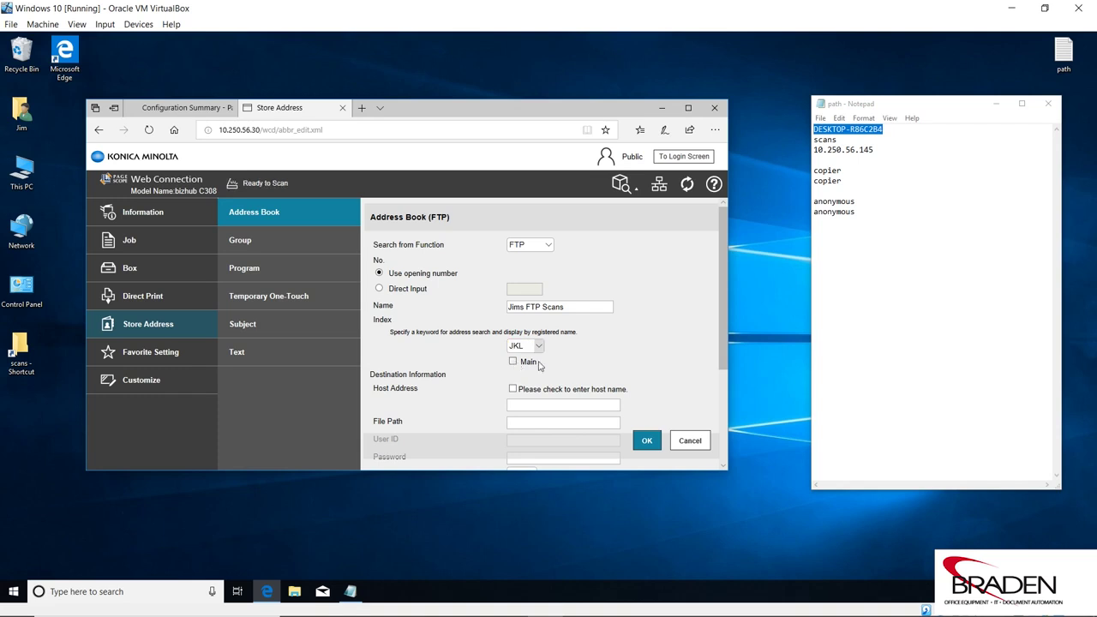
- Copy 10.250.56.145 from the notes into the FTP entry's Host Address field
drag(720, 270, 721, 353)
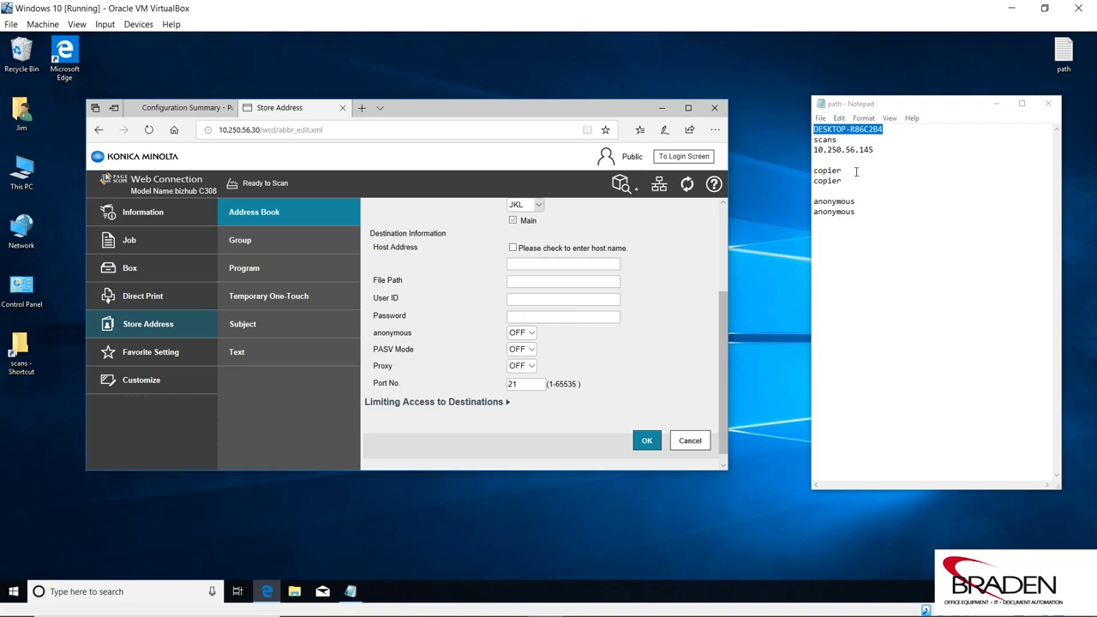
drag(876, 150, 815, 151)
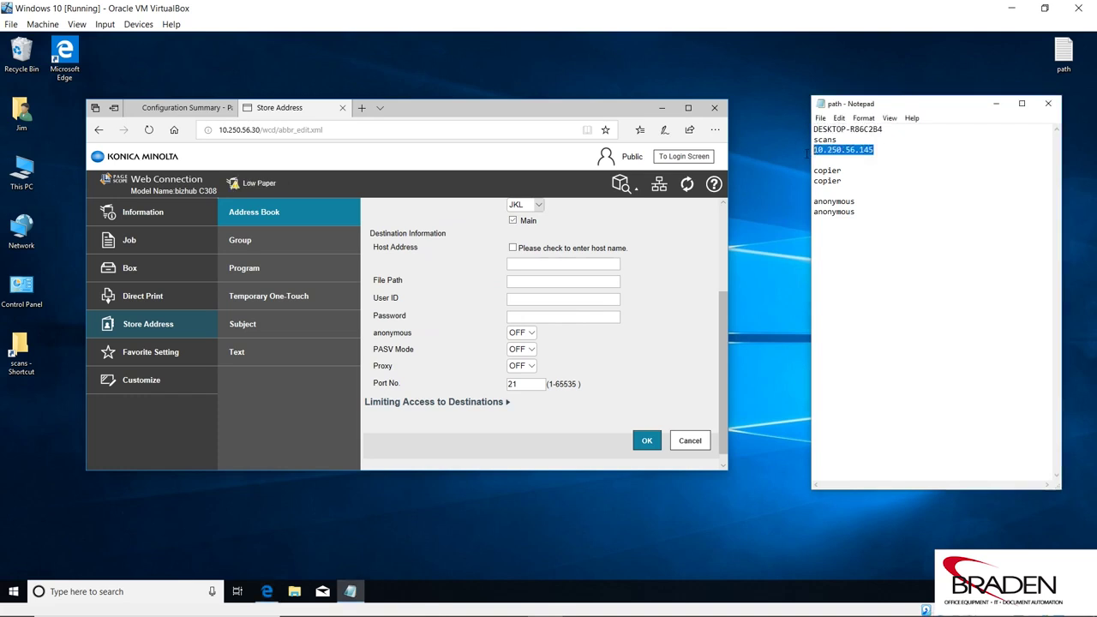
right_click(848, 150)
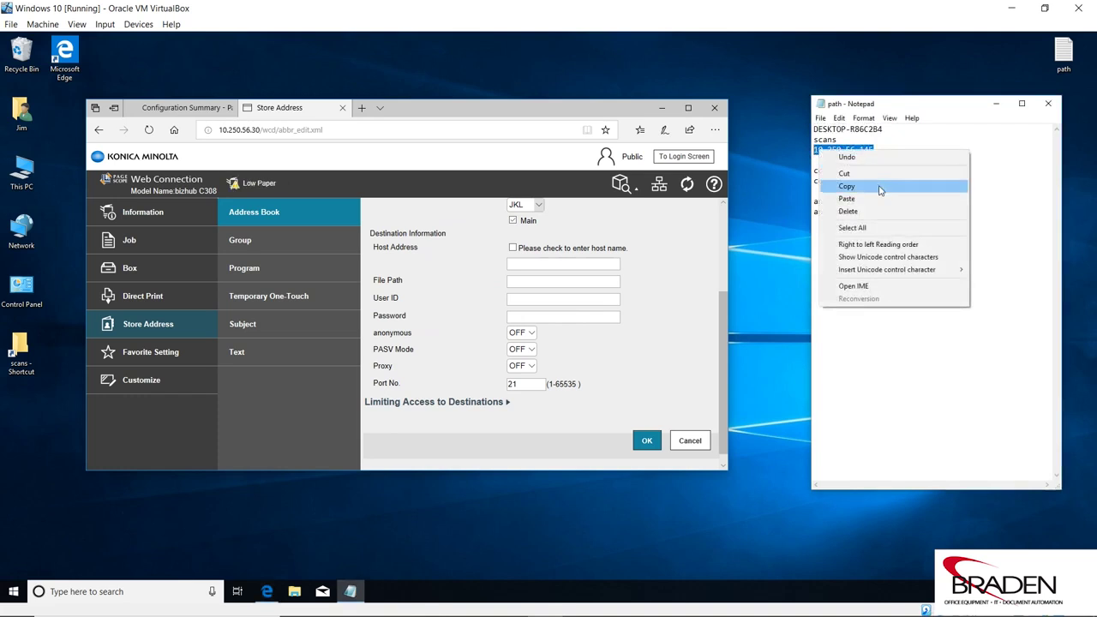
click(876, 186)
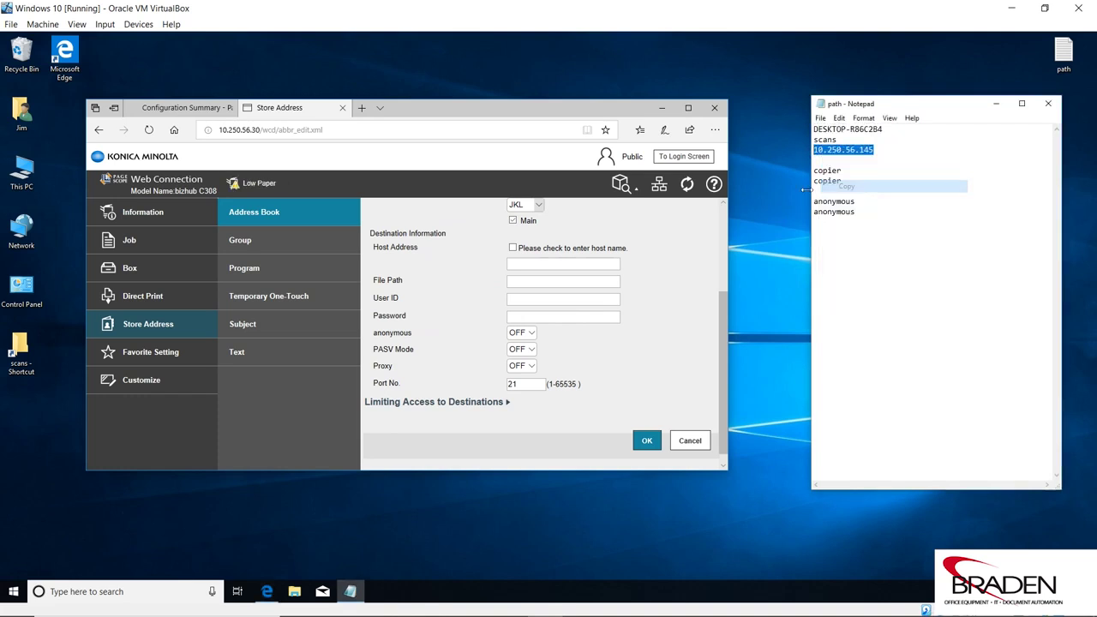
click(523, 263)
right_click(524, 265)
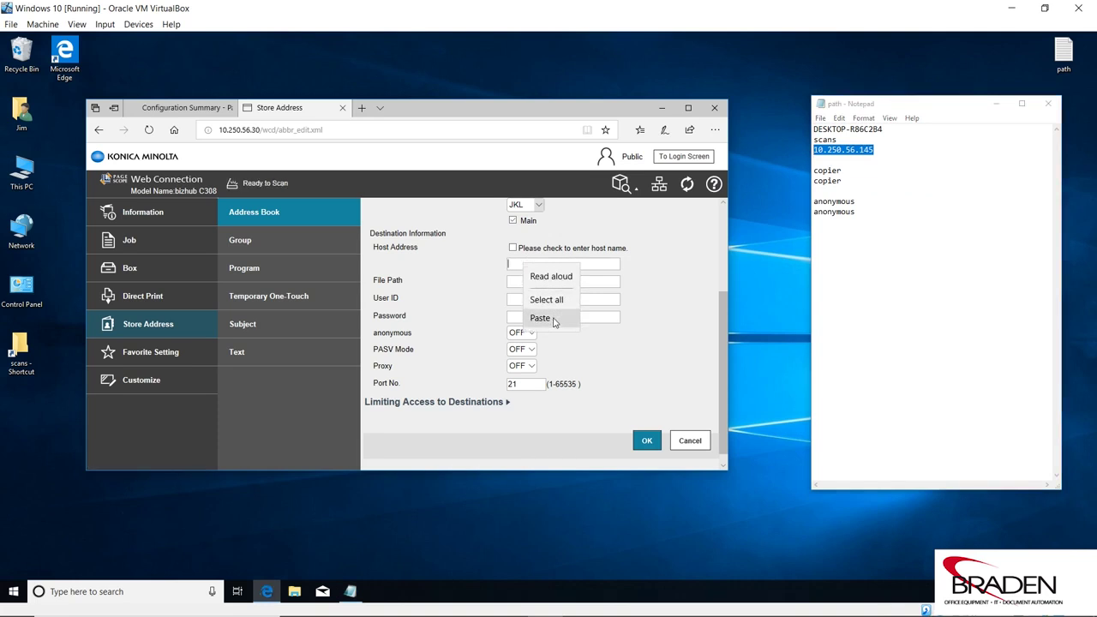
click(540, 318)
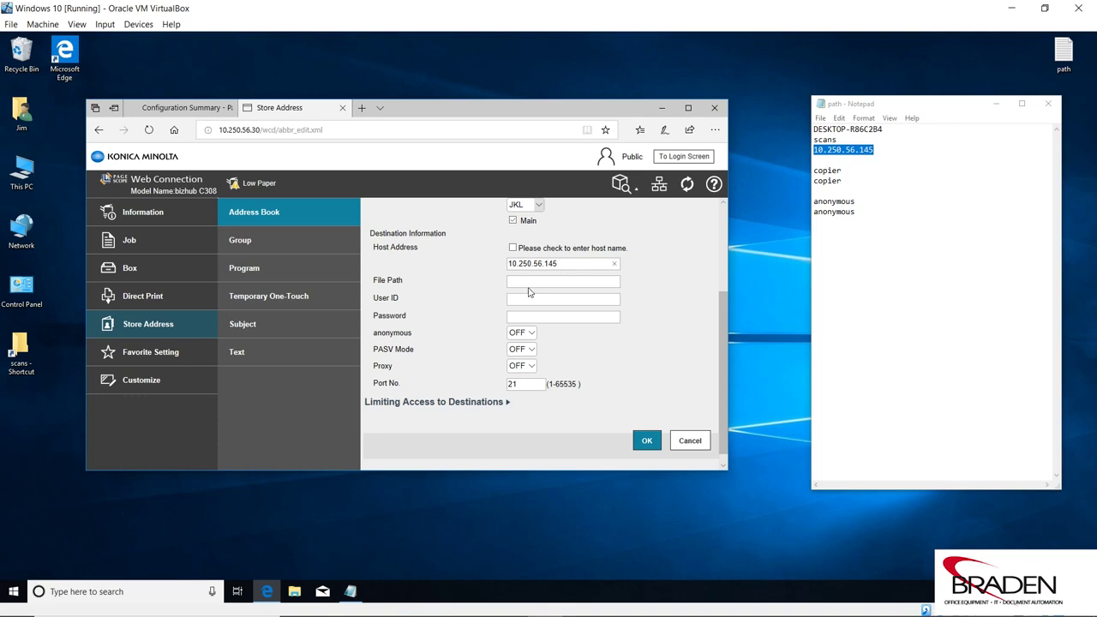
click(522, 282)
- Copy 'anonymous' from the notes and switch the FTP entry's anonymous login ON
click(857, 201)
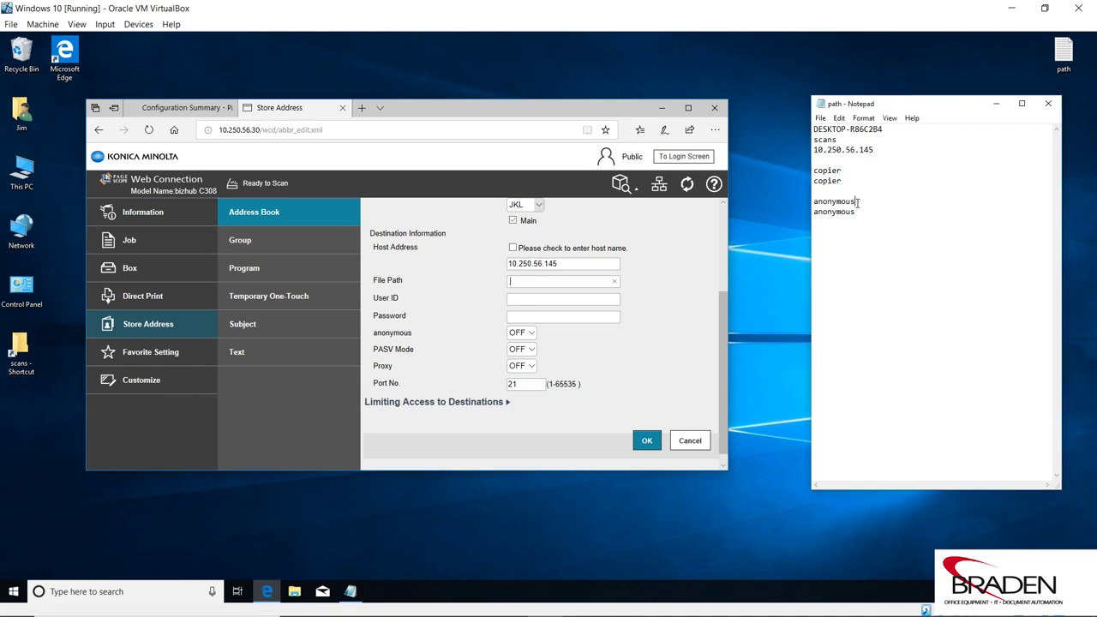
drag(857, 201, 814, 201)
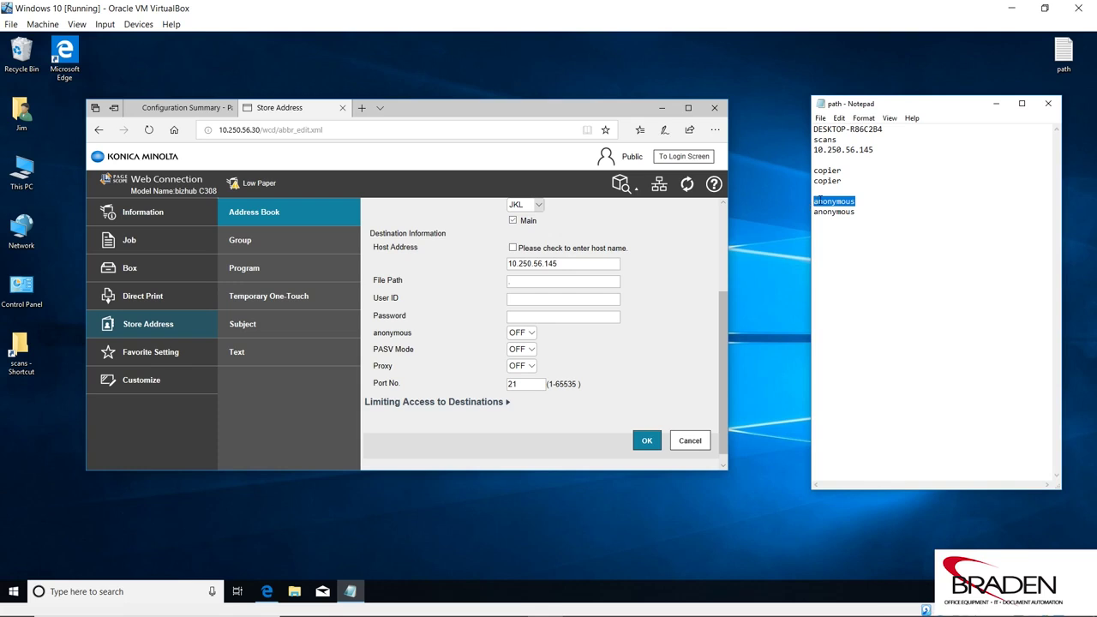
right_click(820, 199)
click(862, 235)
click(523, 332)
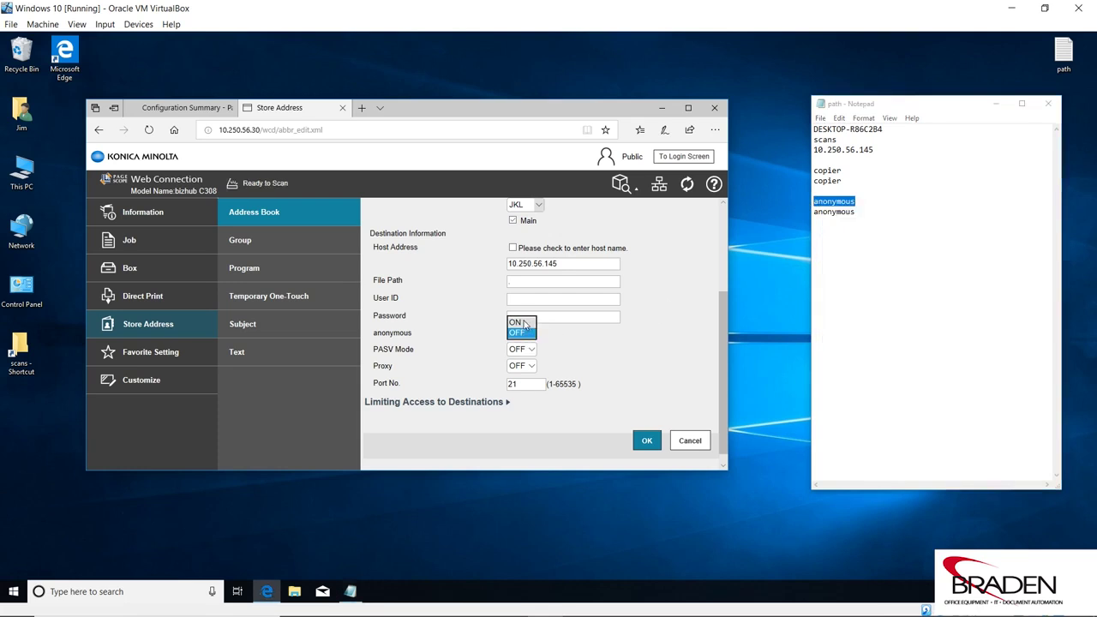
click(525, 323)
- Fill User ID with 'anonymous' and the Password field, then submit the FTP entry
click(522, 299)
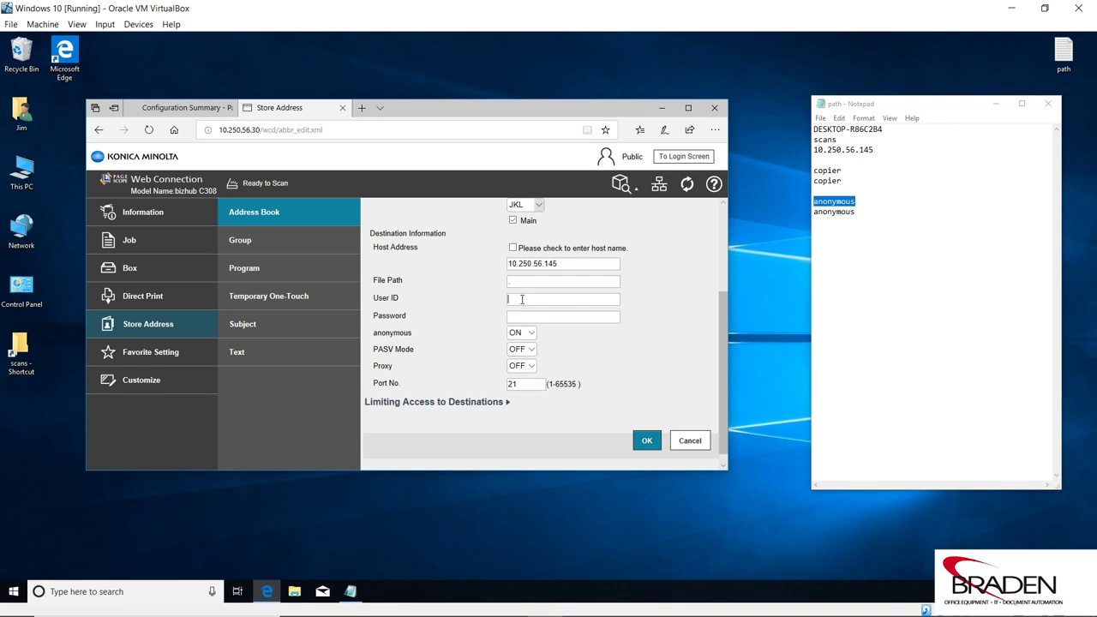
right_click(522, 299)
click(538, 356)
right_click(534, 314)
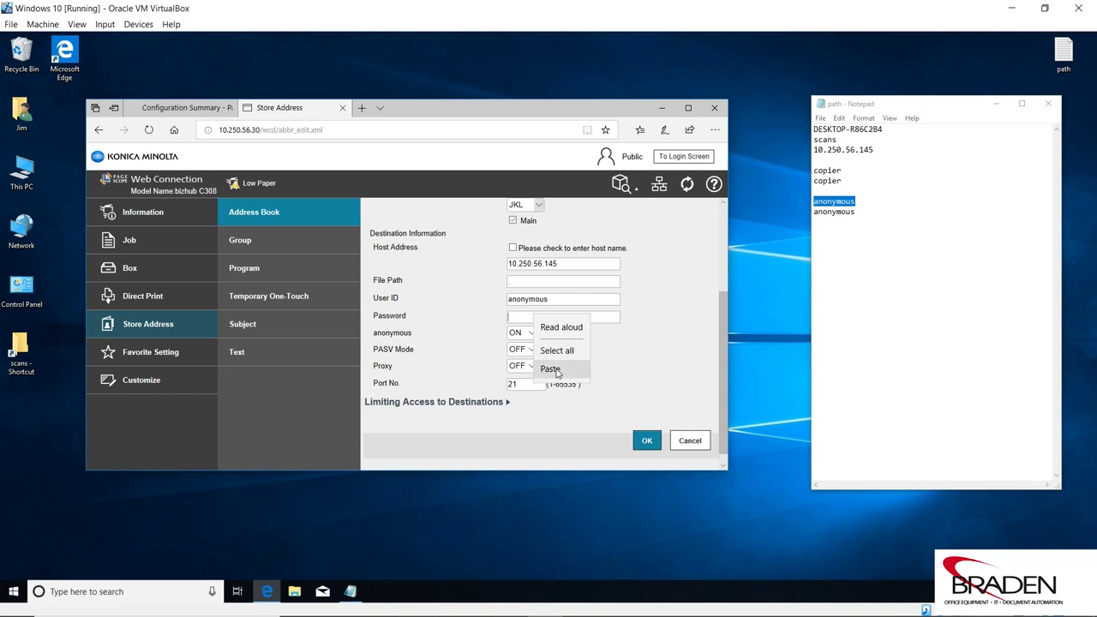
click(551, 371)
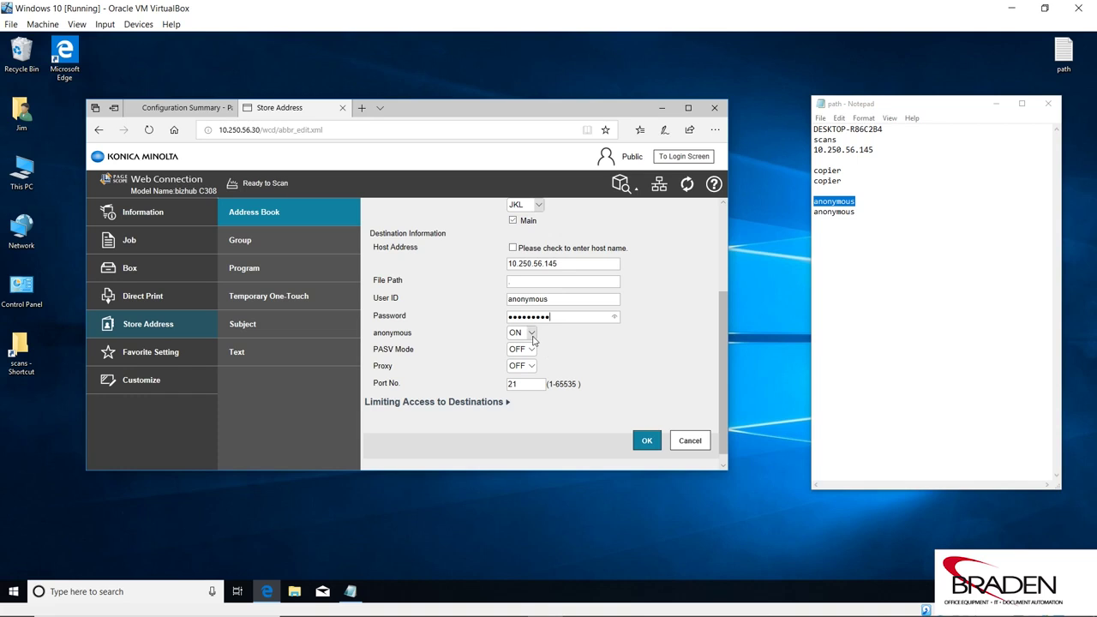
click(647, 441)
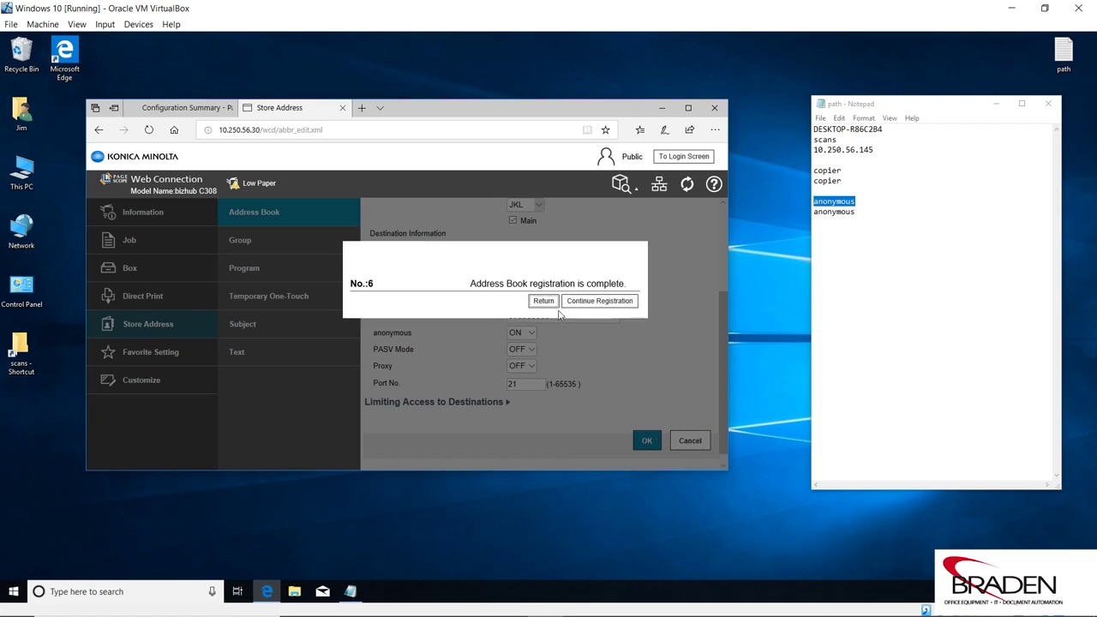
- Return to the Address Book List from the completion dialog and shift the browser right
click(547, 301)
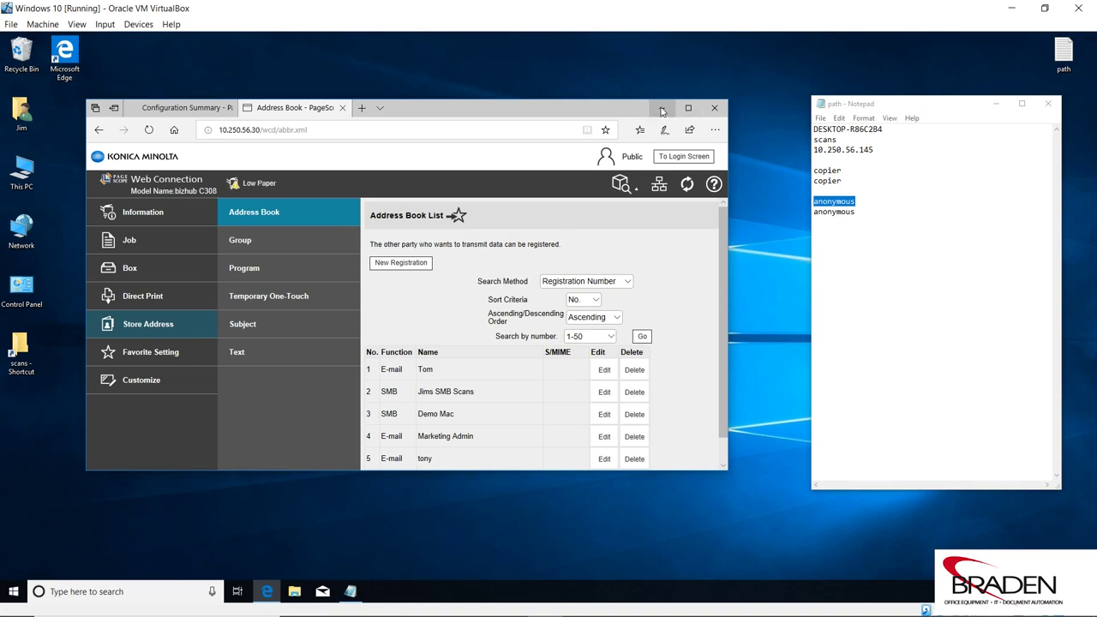
drag(533, 111, 689, 125)
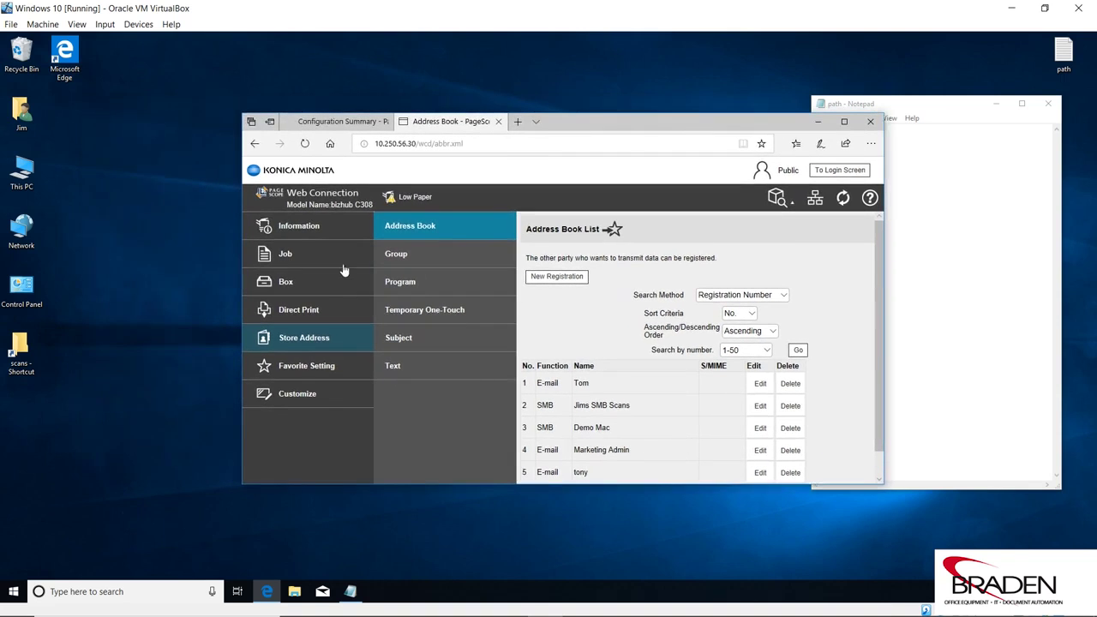
- Open the C:\scans folder from the desktop shortcut to see the two KMBT test-scan PDFs
double_click(30, 346)
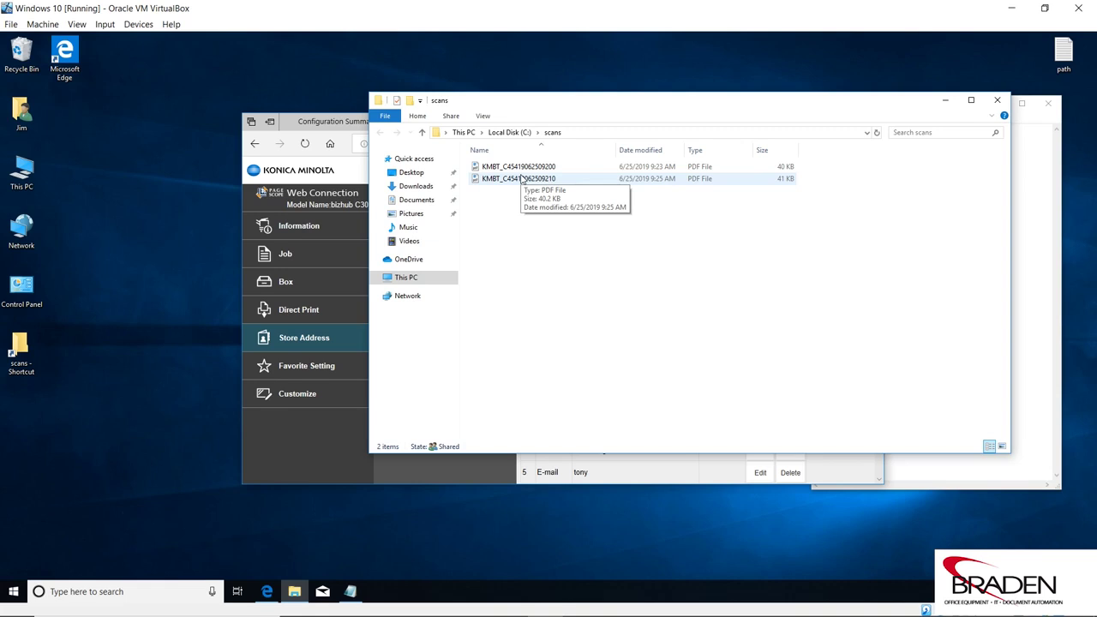
drag(632, 109, 365, 75)
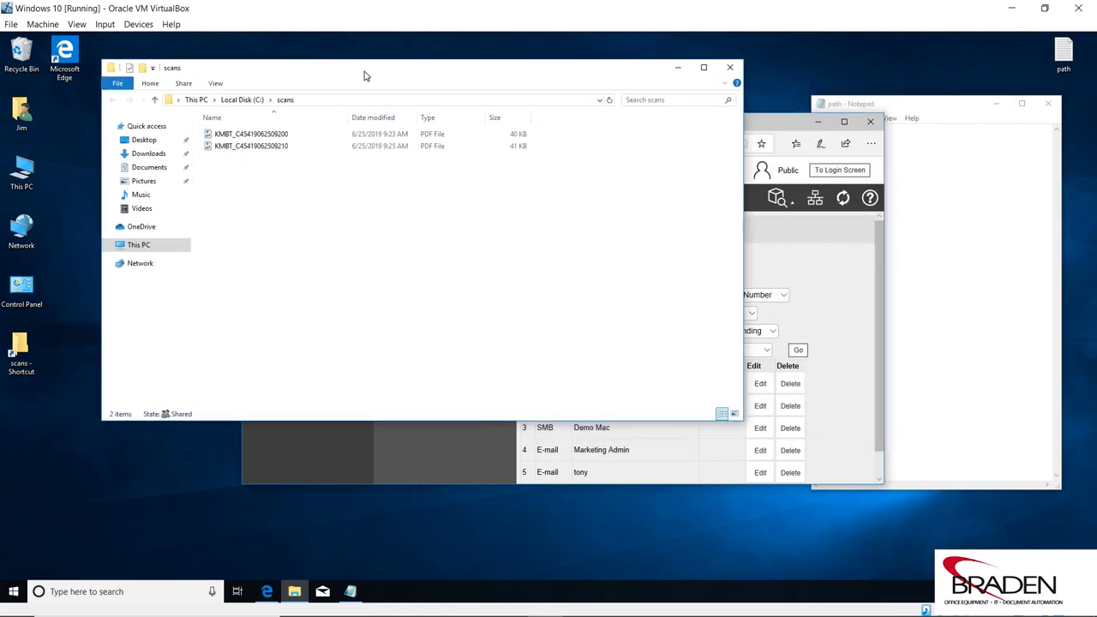